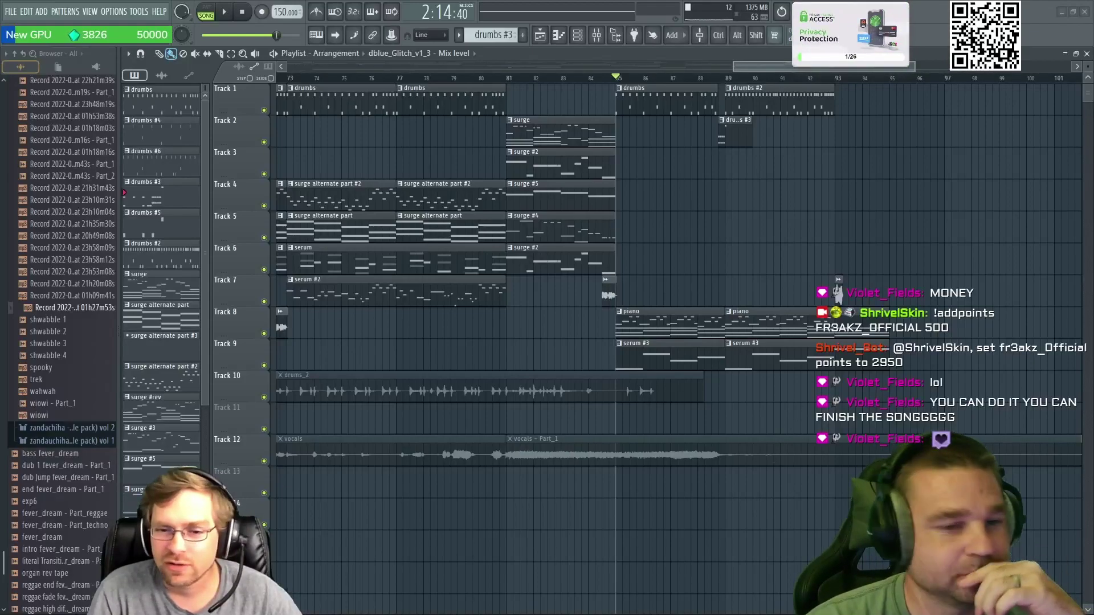
# Step: Look over the whole playlist arrangement and its pattern list, and return the playhead to the start of the song
pyautogui.scroll(-3, 770, 356)
pyautogui.moveTo(679, 62); pyautogui.dragTo(258, 67)
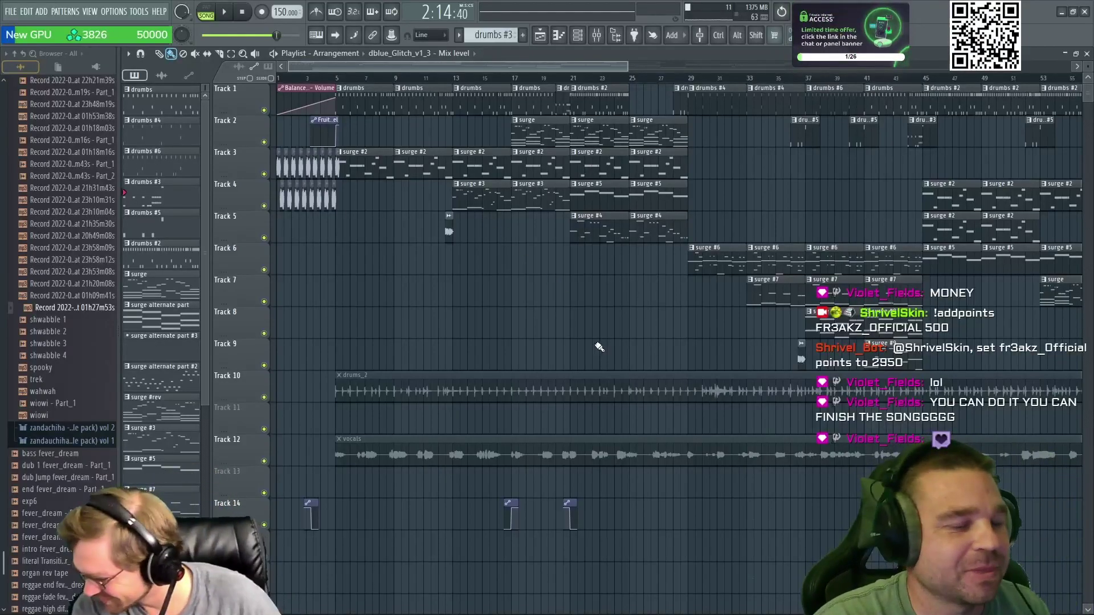
pyautogui.keyDown('ctrl'); pyautogui.scroll(-2, 636, 345); pyautogui.keyUp('ctrl')
pyautogui.keyDown('ctrl'); pyautogui.scroll(4, 636, 345); pyautogui.keyUp('ctrl')
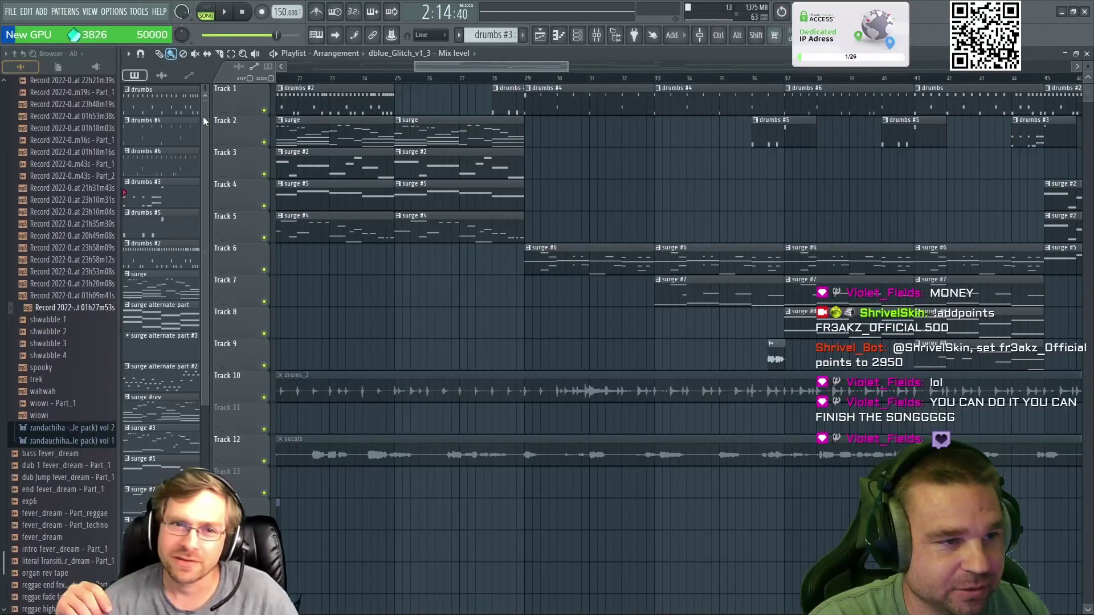
pyautogui.scroll(-5, 203, 288)
pyautogui.scroll(5, 183, 308)
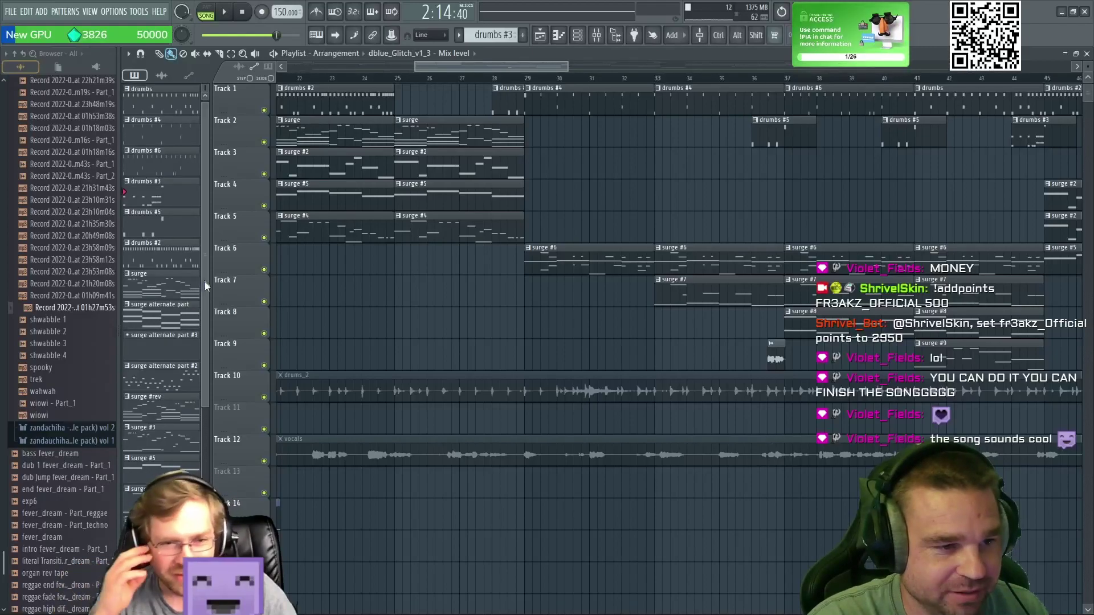
pyautogui.scroll(-4, 208, 419)
pyautogui.scroll(-1, 207, 418)
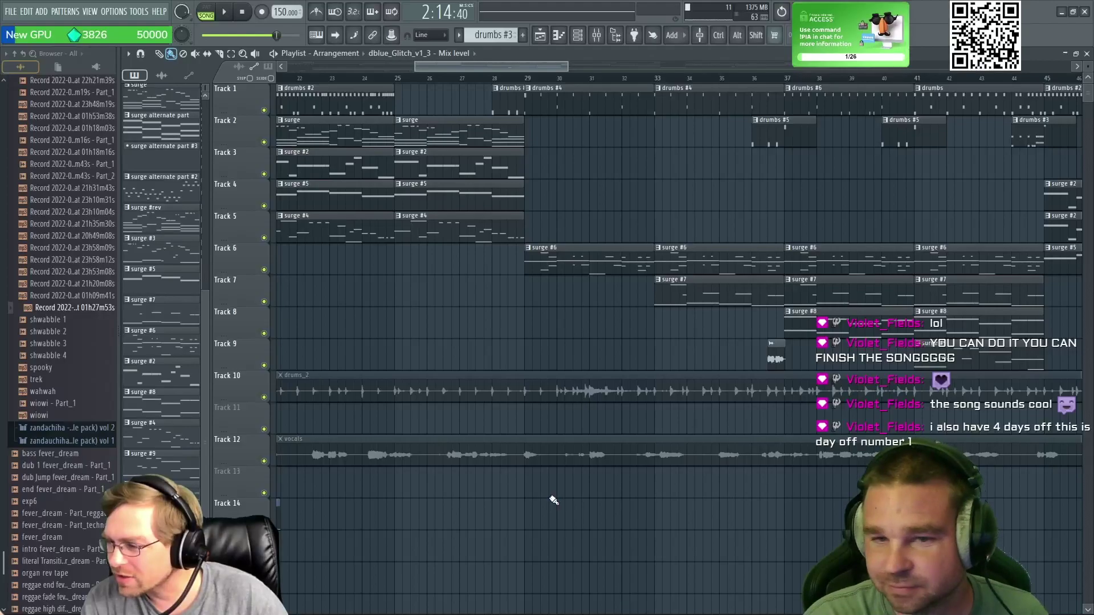
pyautogui.keyDown('ctrl'); pyautogui.scroll(-8, 543, 485); pyautogui.keyUp('ctrl')
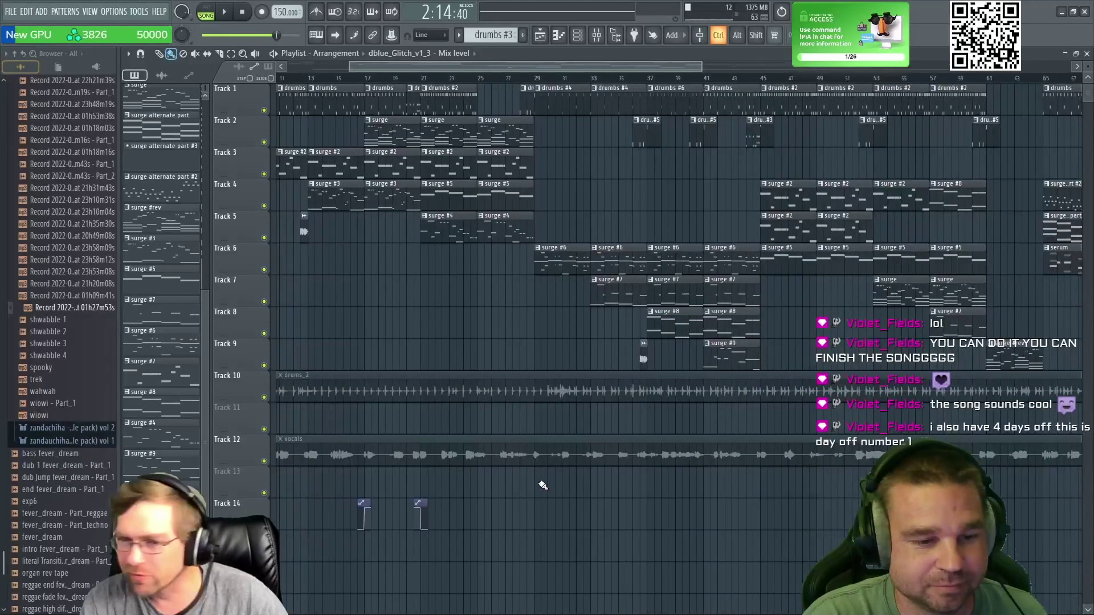
pyautogui.keyDown('ctrl'); pyautogui.scroll(5, 826, 484); pyautogui.keyUp('ctrl')
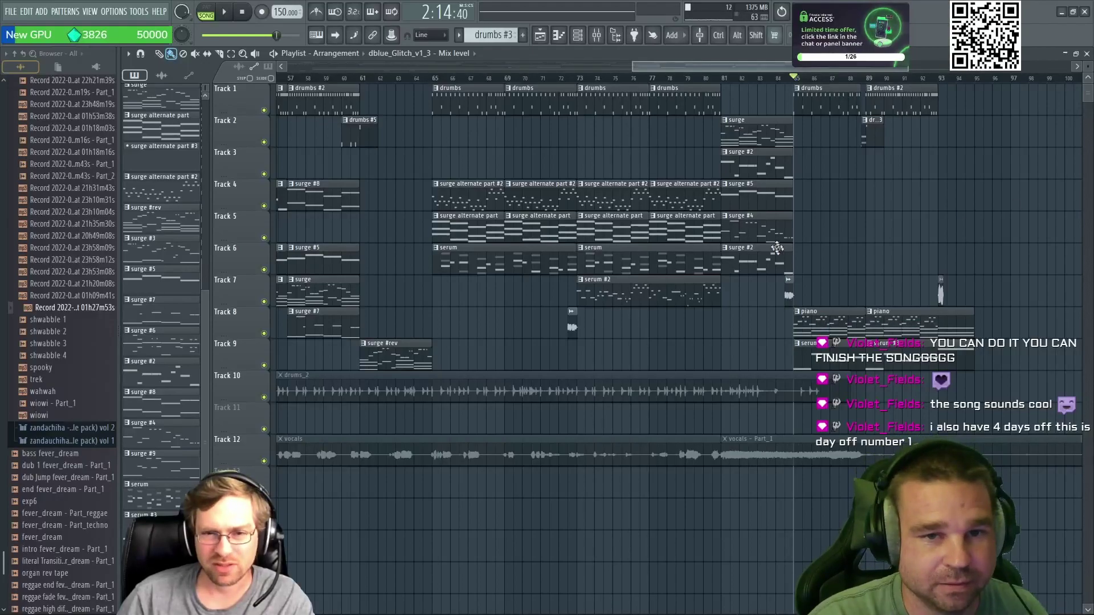
pyautogui.moveTo(794, 76); pyautogui.dragTo(14, 134)
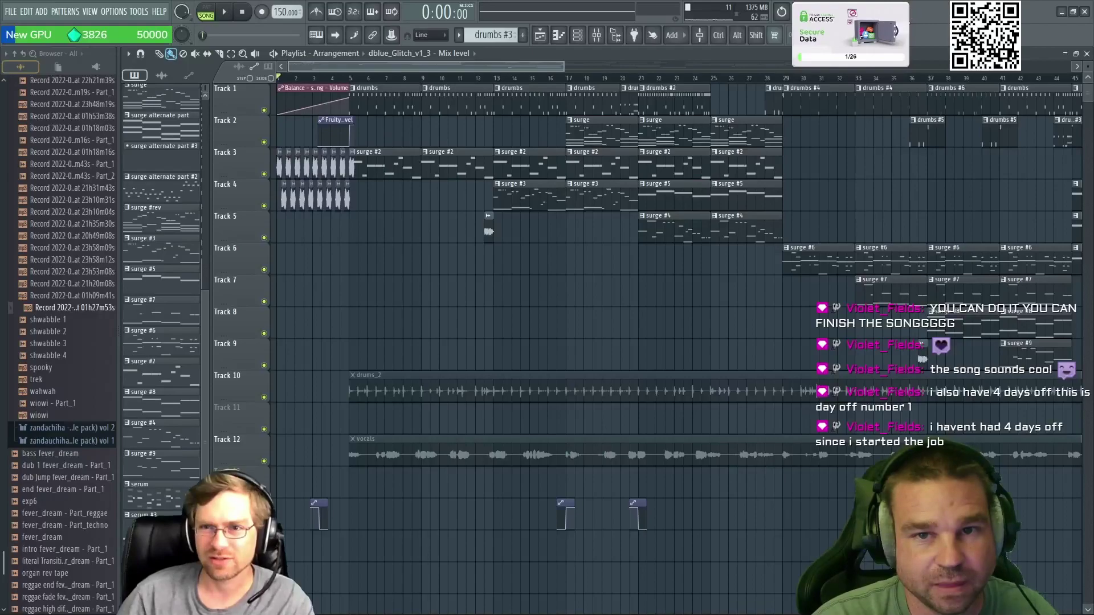
# Step: In the project info, set the title to "Soaking In It" and enter the artist's name as the author
pyautogui.press('F11')
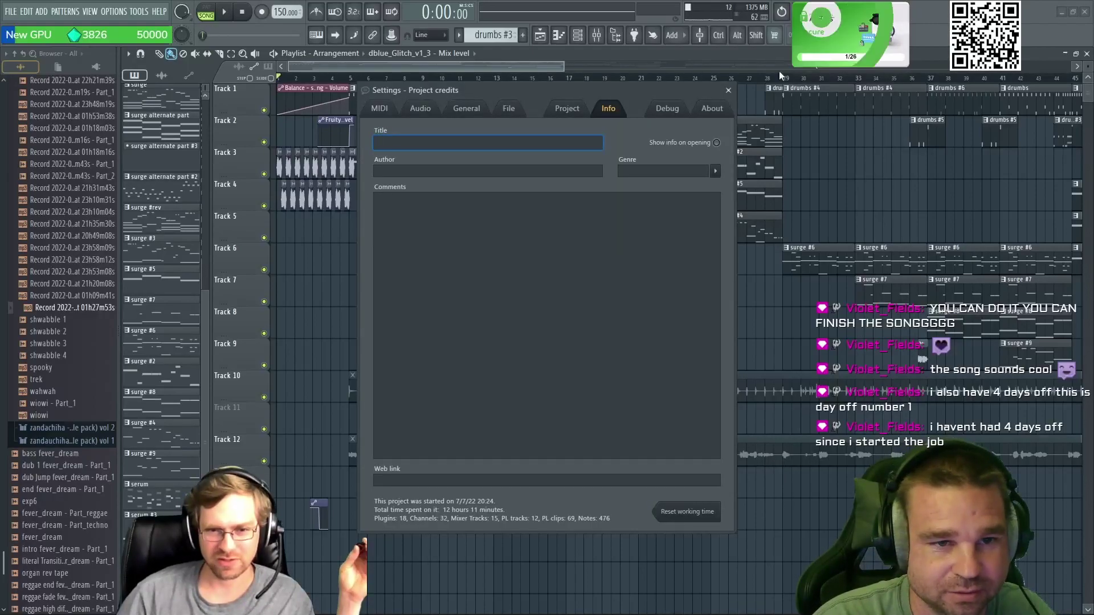
pyautogui.moveTo(505, 91); pyautogui.dragTo(553, 125)
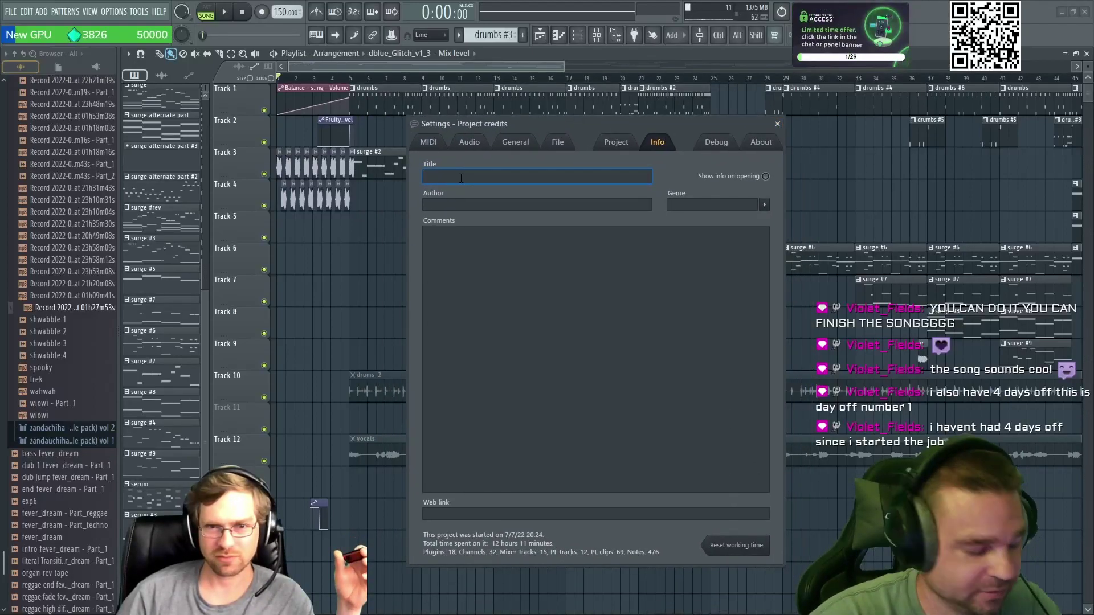
pyautogui.write('Soaking In It')
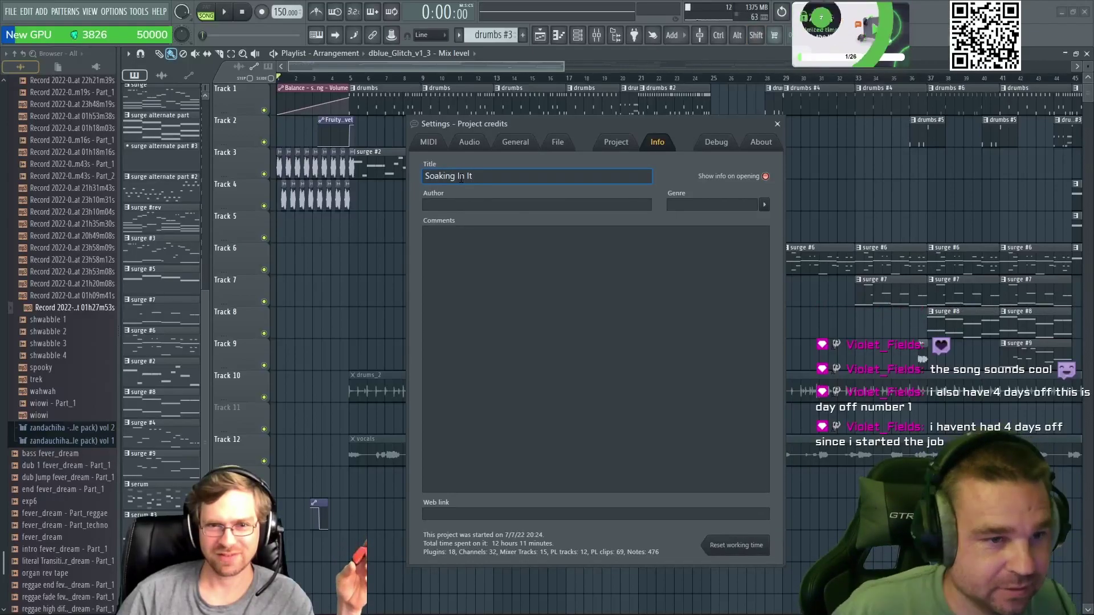
pyautogui.click(457, 205)
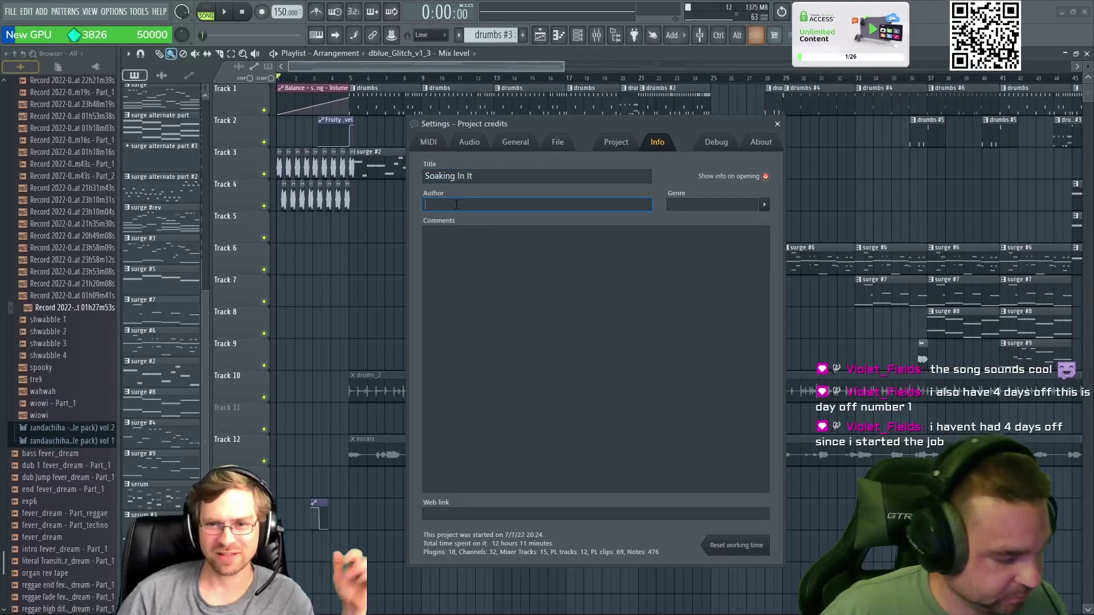
pyautogui.write('ShrivelSkin')
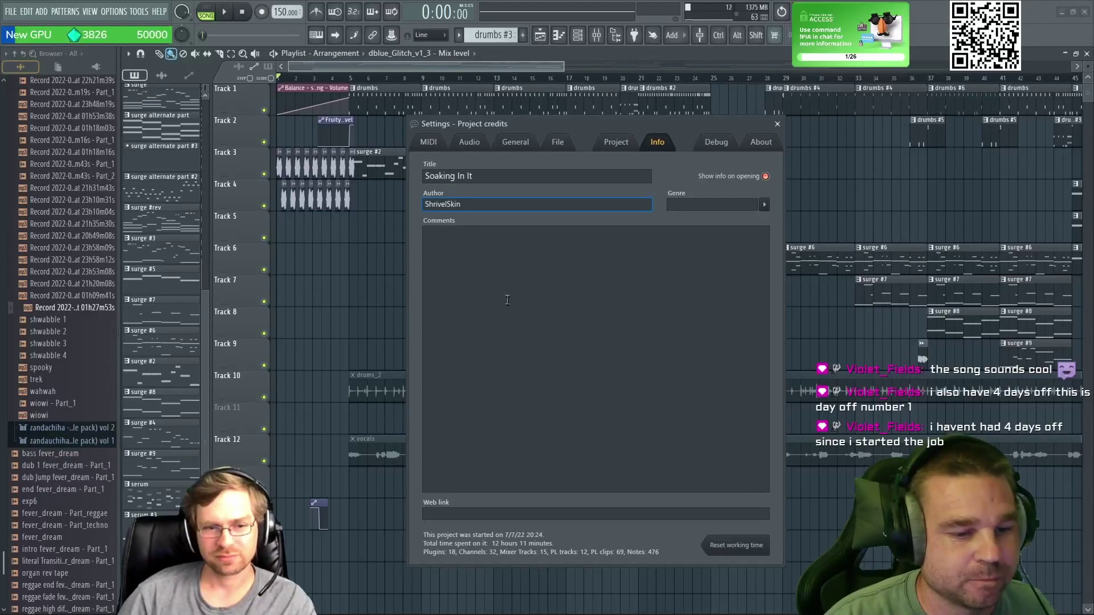
# Step: Add a project comment starting "12 tone (but not really because" that ends with a first name, and close the settings
pyautogui.write('12 tone (but not r')
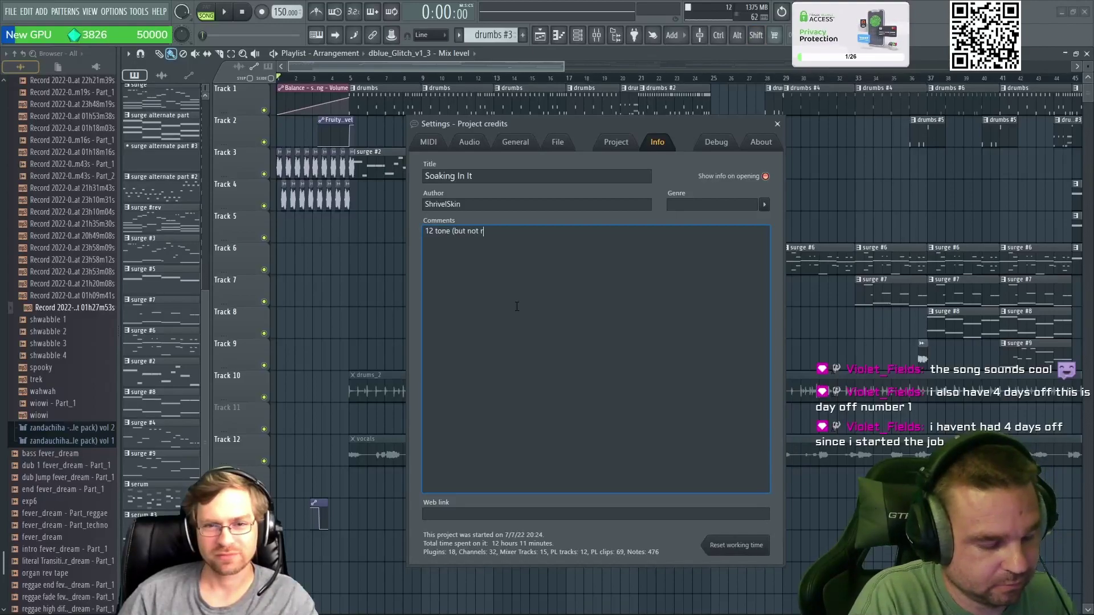
pyautogui.write('e jimmy')
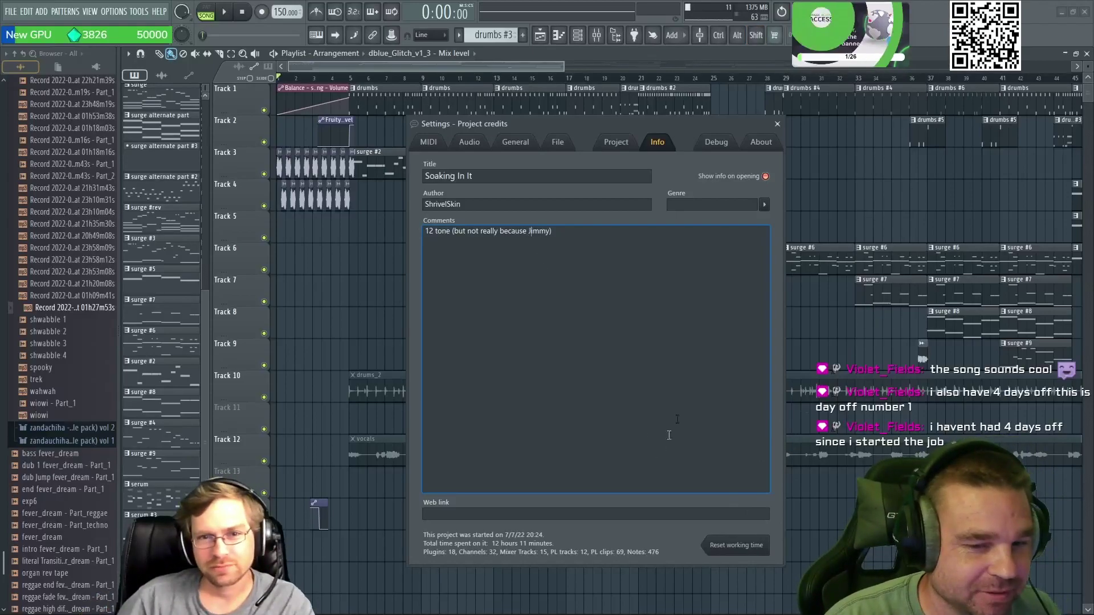
pyautogui.click(777, 124)
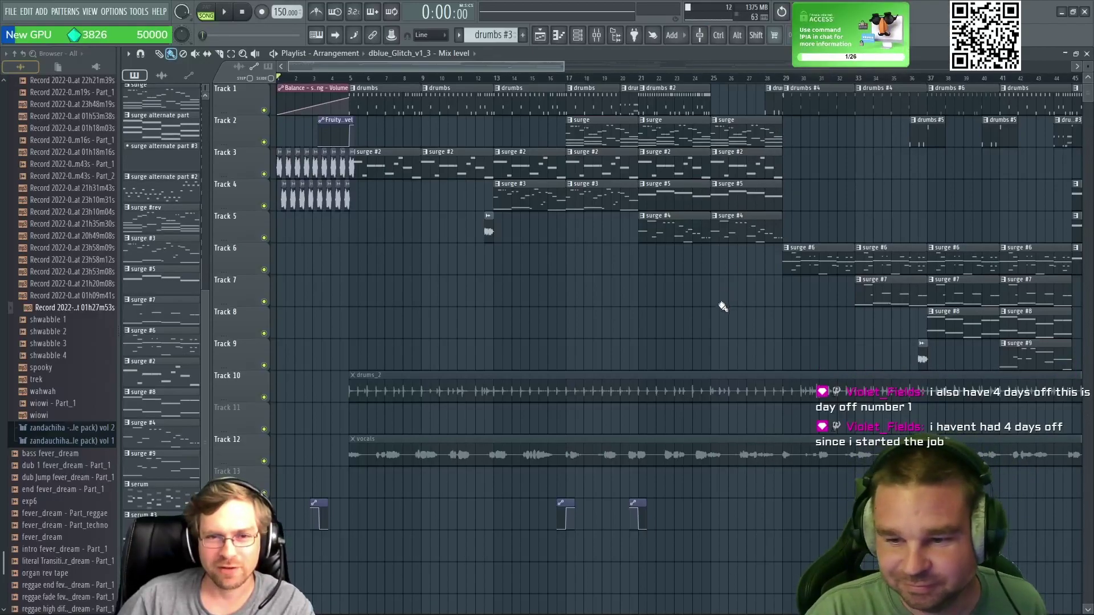
# Step: Shift the Fruity Convolver mix level automation clip on Track 2 slightly earlier so its level jump lines up with bar 5
pyautogui.moveTo(504, 612)
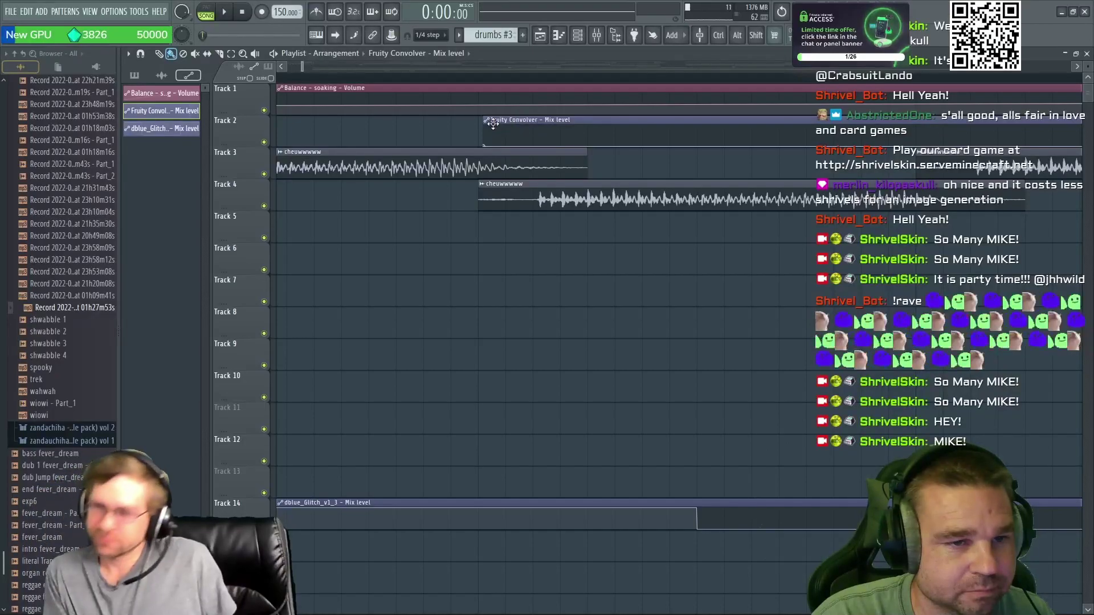
pyautogui.moveTo(493, 124); pyautogui.dragTo(476, 137)
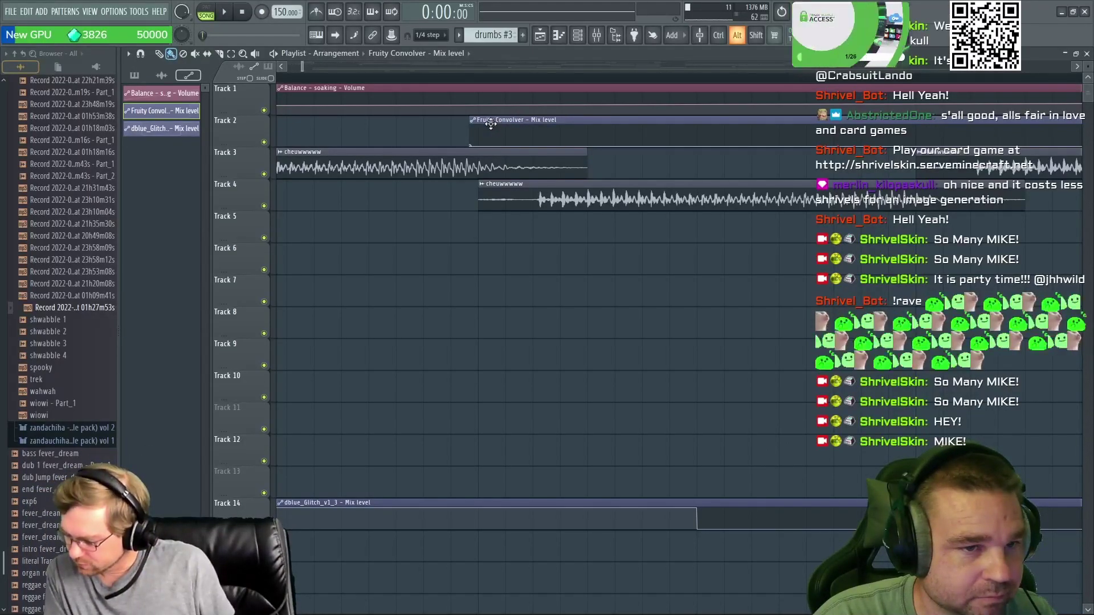
pyautogui.keyDown('ctrl'); pyautogui.scroll(-5, 450, 136); pyautogui.keyUp('ctrl')
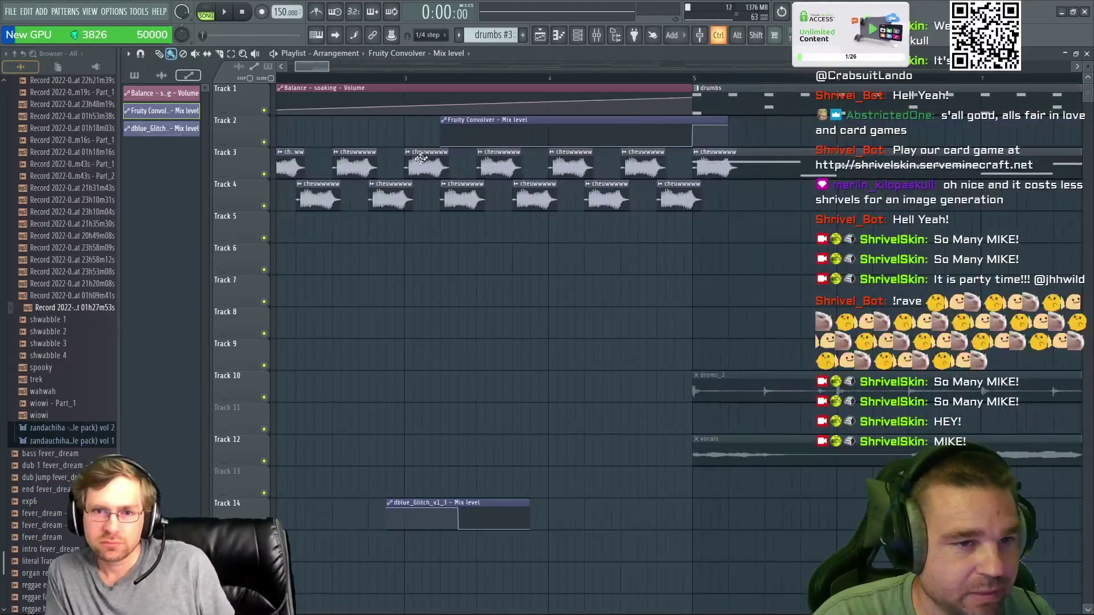
pyautogui.keyDown('ctrl'); pyautogui.scroll(-4, 722, 179); pyautogui.keyUp('ctrl')
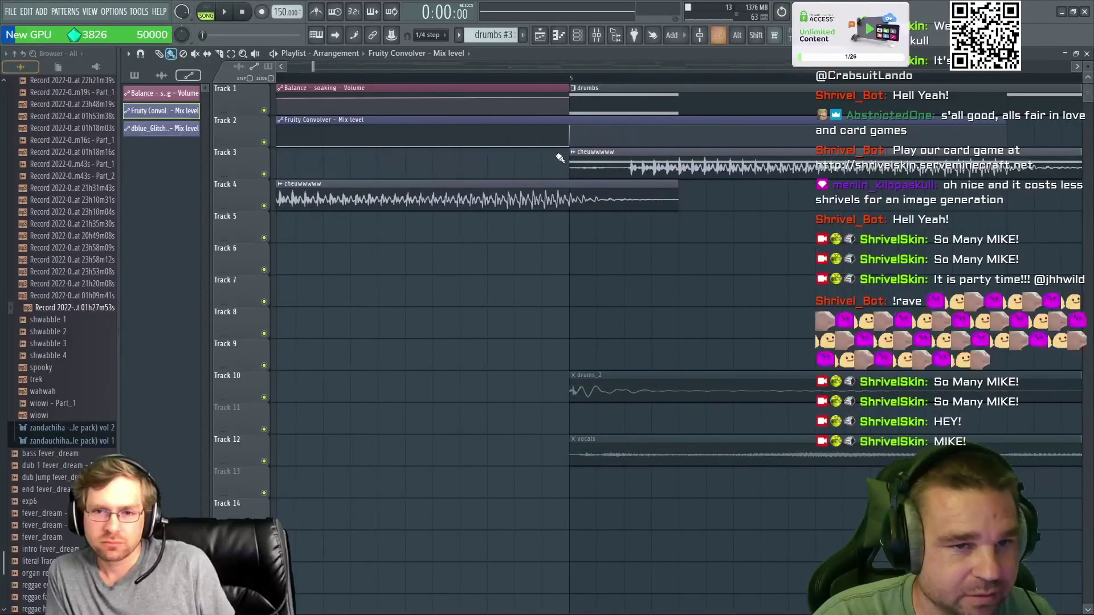
pyautogui.keyDown('ctrl'); pyautogui.scroll(-6, 469, 281); pyautogui.keyUp('ctrl')
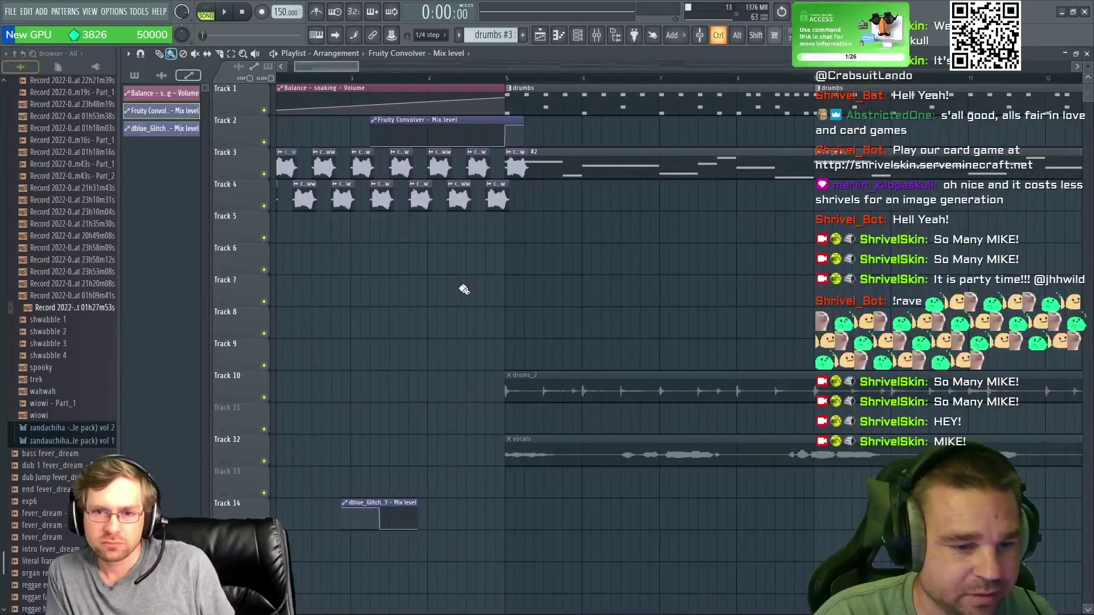
# Step: Move the first dblue_Glitch mix level automation clip on Track 14 so that it starts at bar 4
pyautogui.keyDown('ctrl'); pyautogui.scroll(10, 335, 522); pyautogui.keyUp('ctrl')
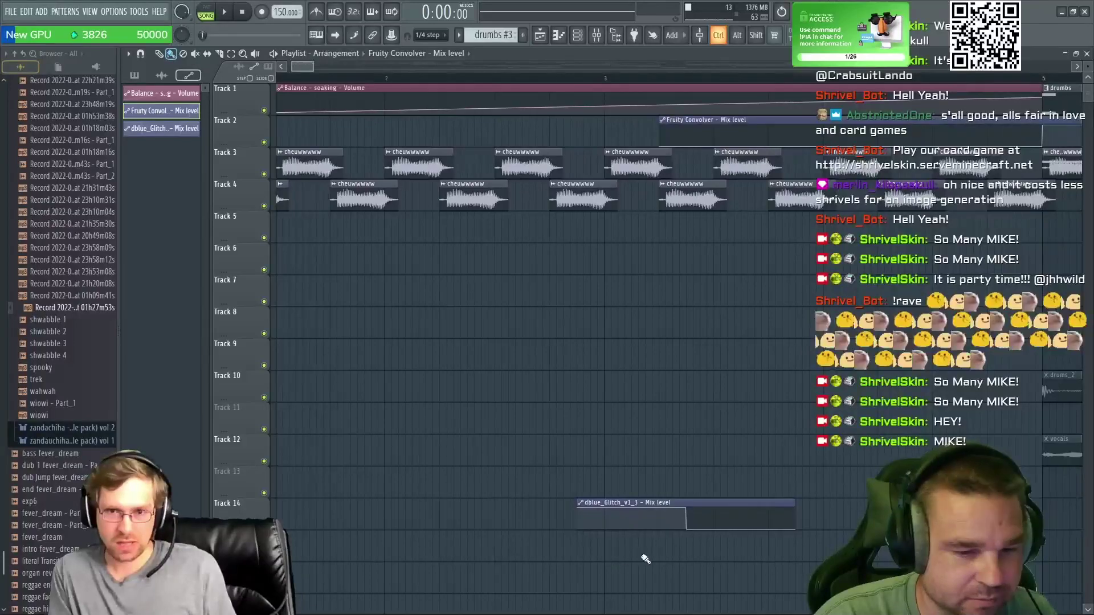
pyautogui.keyDown('ctrl'); pyautogui.scroll(-5, 646, 560); pyautogui.keyUp('ctrl')
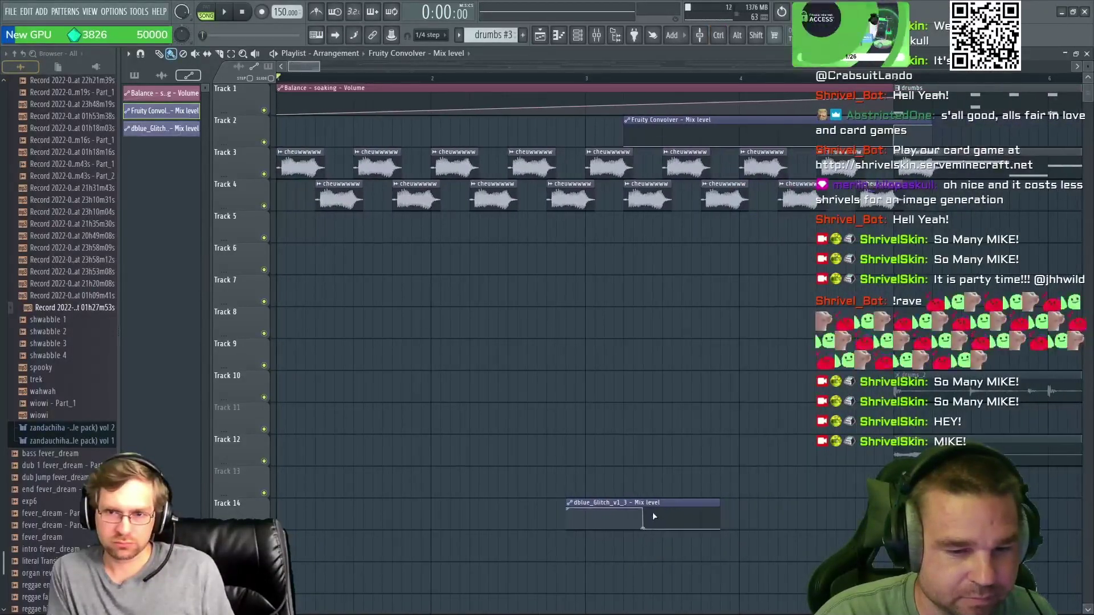
pyautogui.moveTo(644, 513); pyautogui.dragTo(824, 489)
pyautogui.keyDown('ctrl'); pyautogui.scroll(8, 769, 554); pyautogui.keyUp('ctrl')
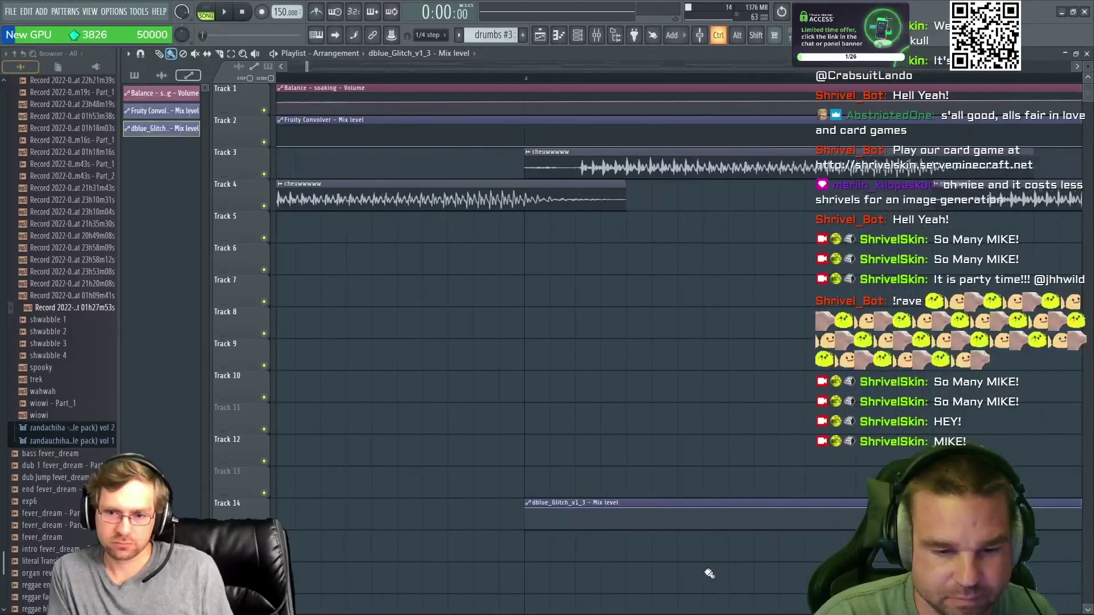
# Step: Set the global snap to Line
pyautogui.click(445, 34)
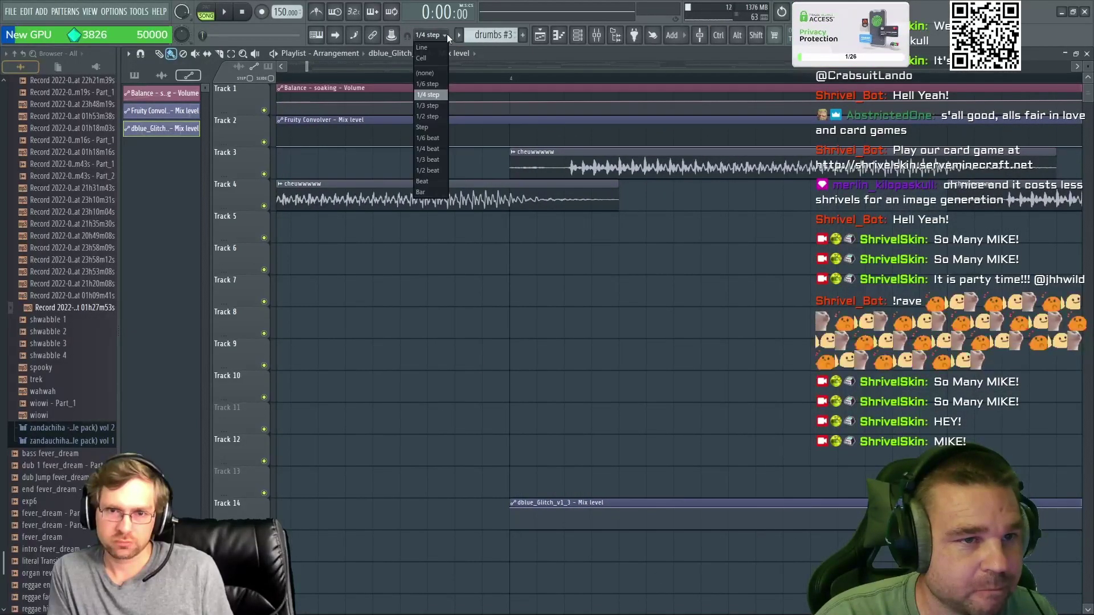
pyautogui.click(433, 45)
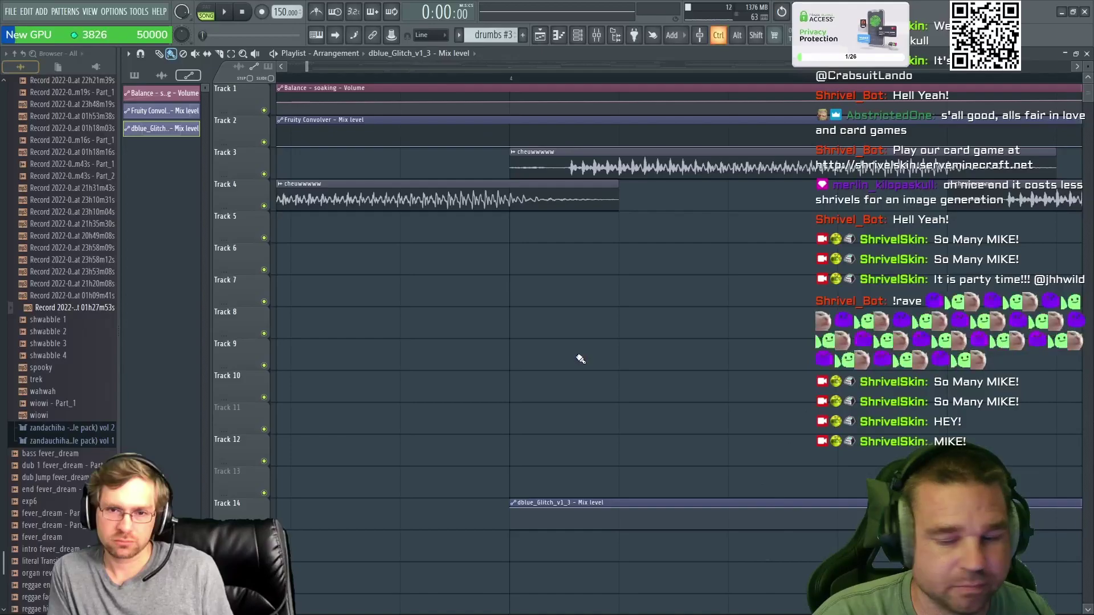
pyautogui.keyDown('ctrl'); pyautogui.scroll(-8, 580, 359); pyautogui.keyUp('ctrl')
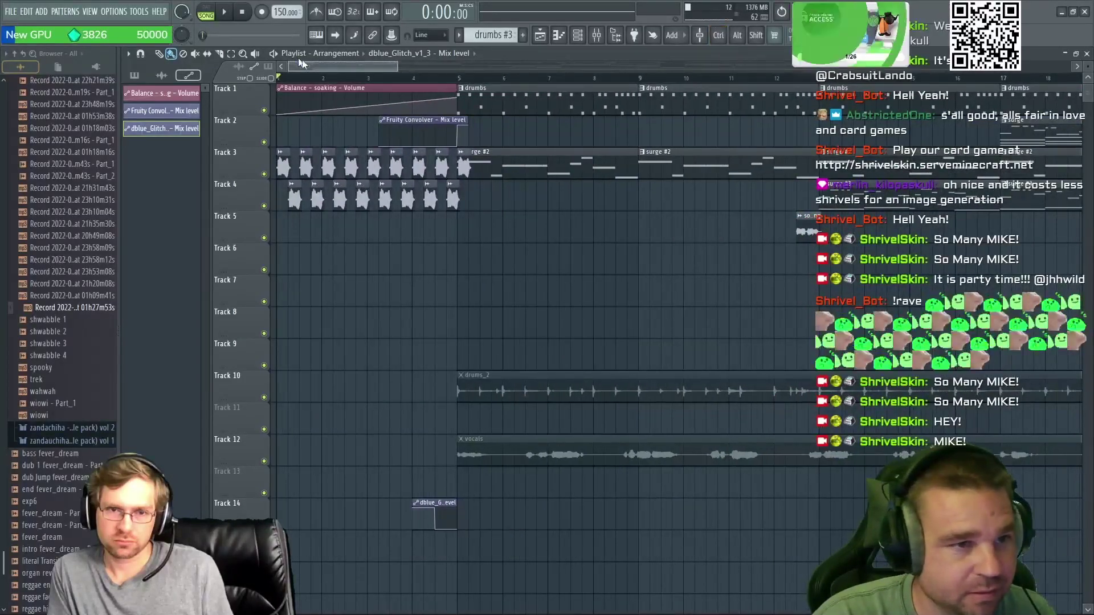
# Step: Play the song from the start to listen to the intro with the repositioned automation clips, and stop playback
pyautogui.press('space')
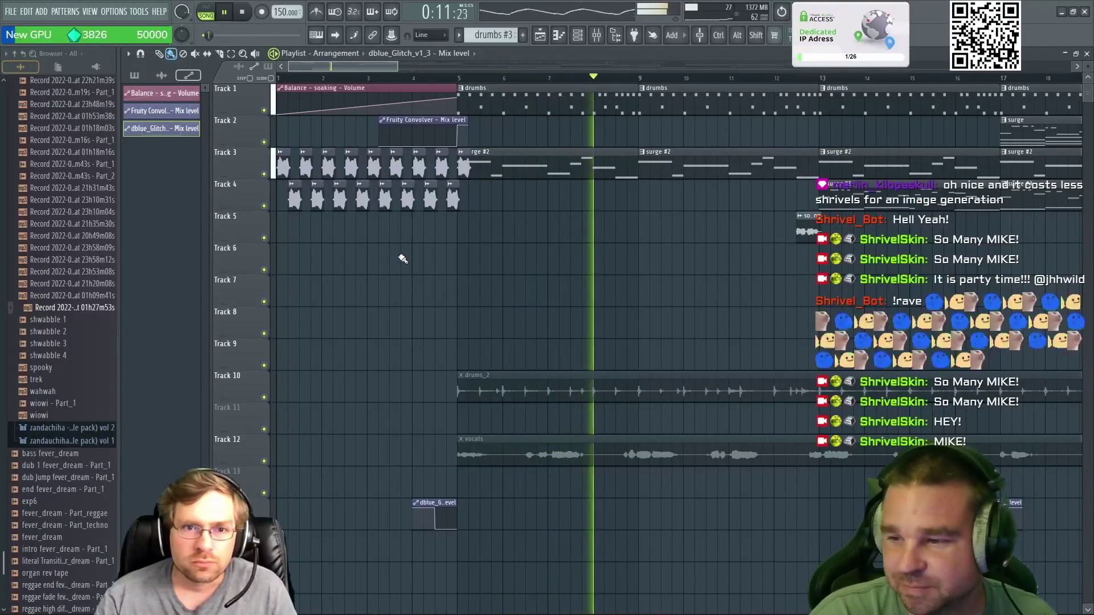
pyautogui.scroll(-3, 513, 318)
pyautogui.press('space')
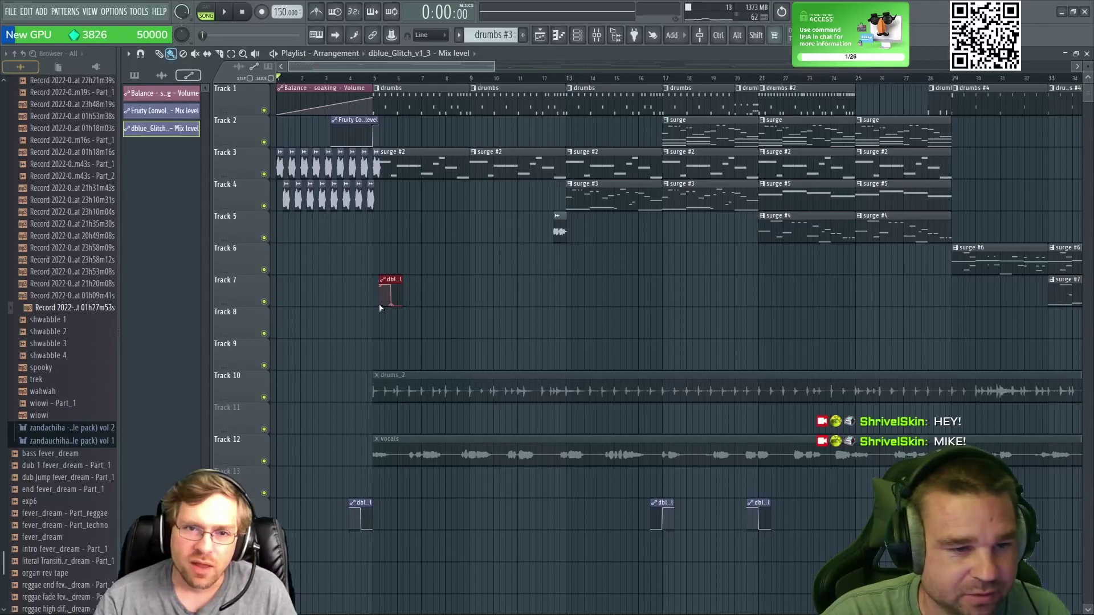
# Step: Try a drumbs #5 clip on Track 5 at bar 4, audition the transition into bar 5, and delete the clip
pyautogui.moveTo(376, 306); pyautogui.dragTo(374, 305)
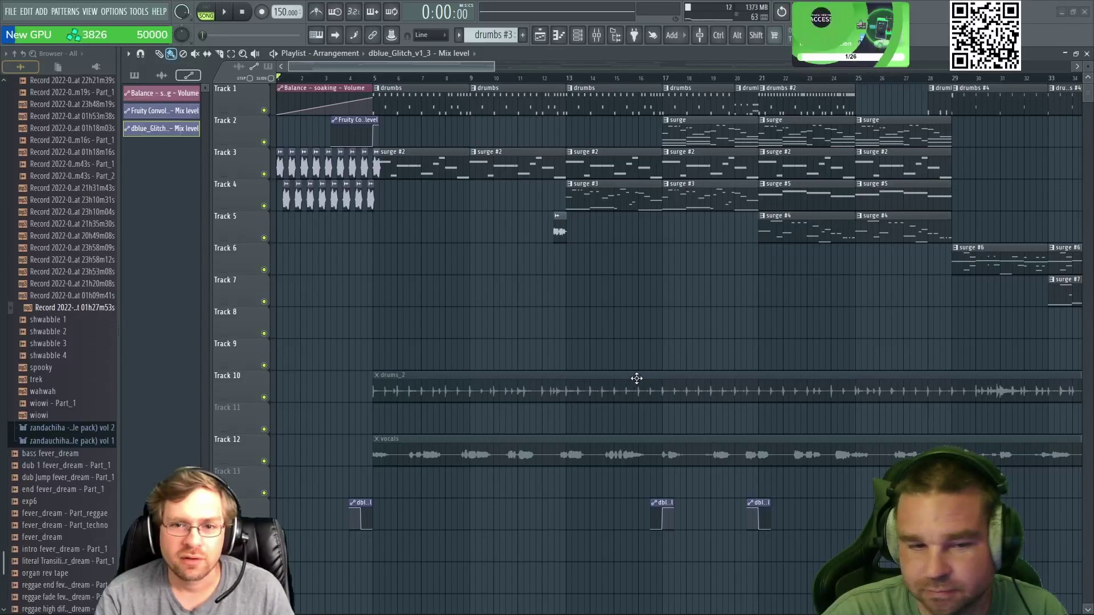
pyautogui.click(947, 98)
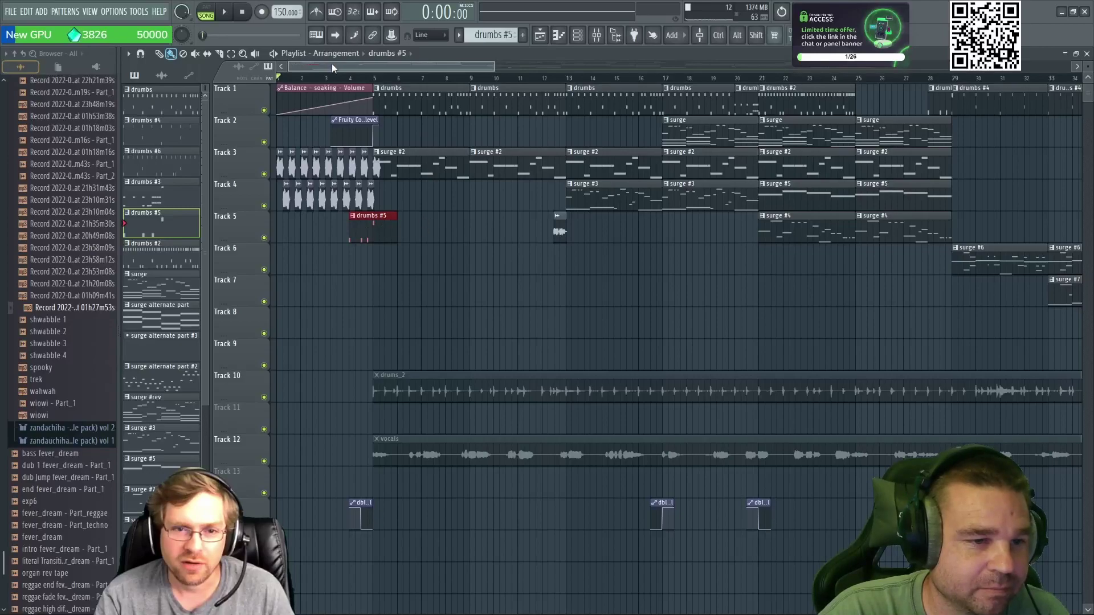
pyautogui.click(338, 79)
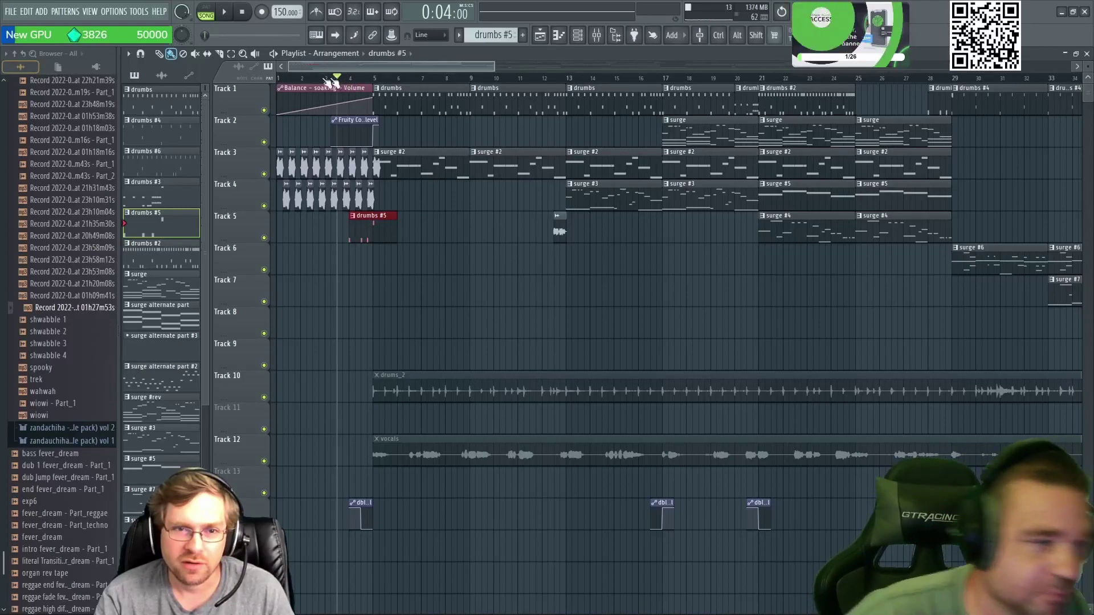
pyautogui.click(228, 10)
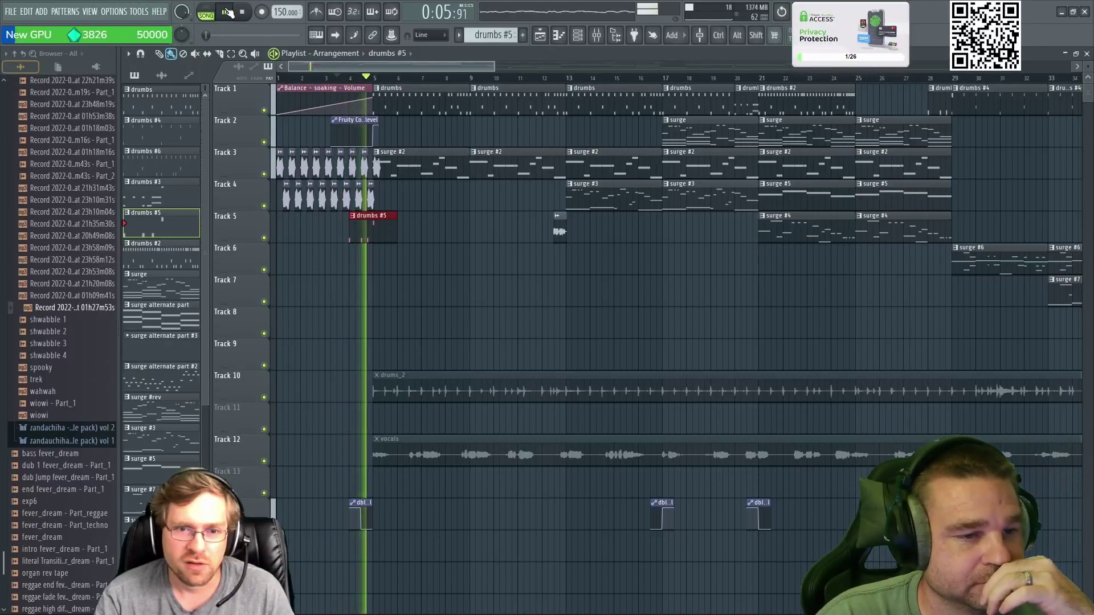
pyautogui.rightClick(365, 235)
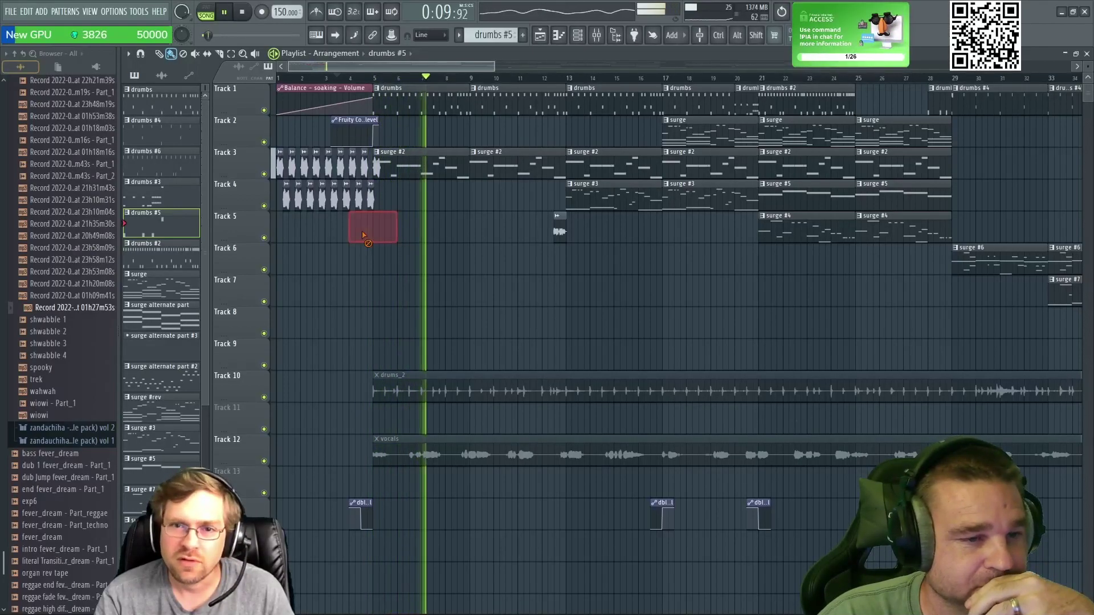
# Step: Add a drumbs #3 clip on Track 5, trim it to start on the last beat of bar 4, and audition the transition
pyautogui.moveTo(370, 67); pyautogui.dragTo(599, 80)
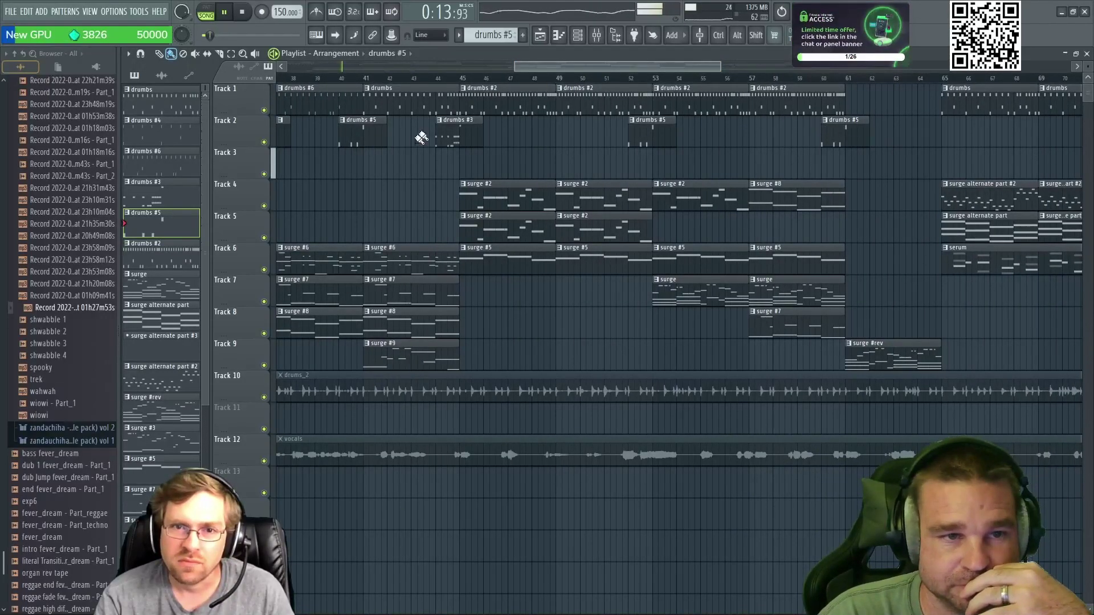
pyautogui.moveTo(621, 65); pyautogui.dragTo(265, 74)
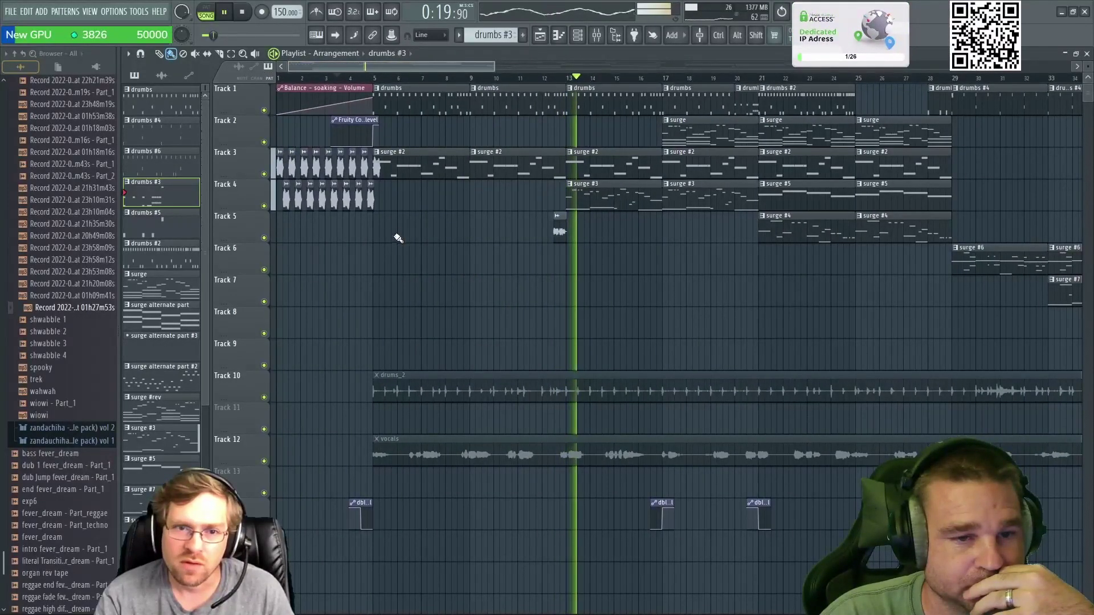
pyautogui.click(373, 231)
pyautogui.moveTo(387, 230); pyautogui.dragTo(377, 230)
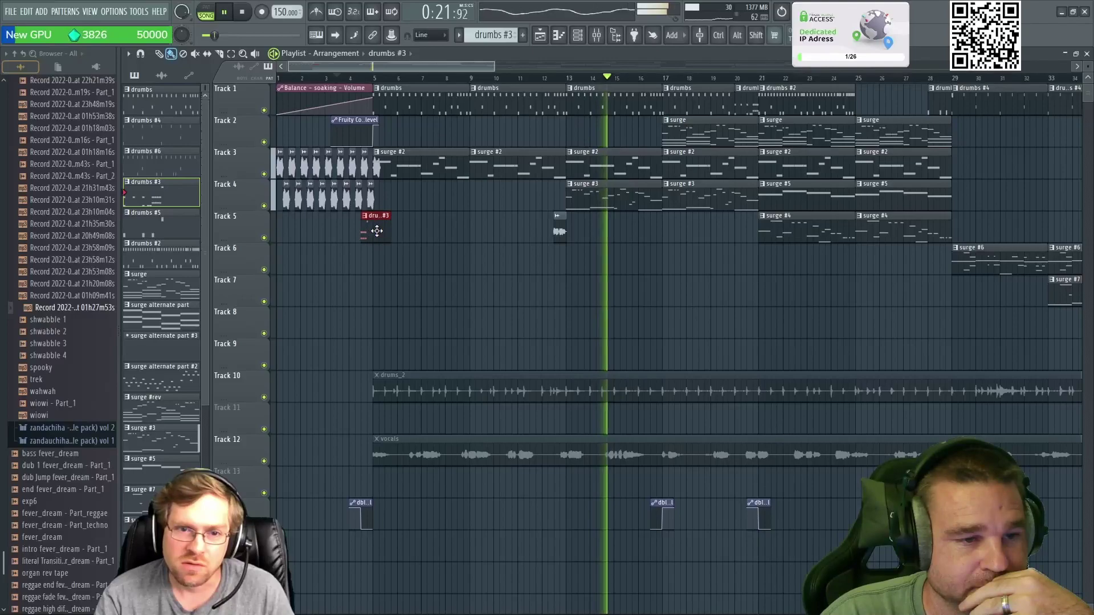
pyautogui.click(345, 78)
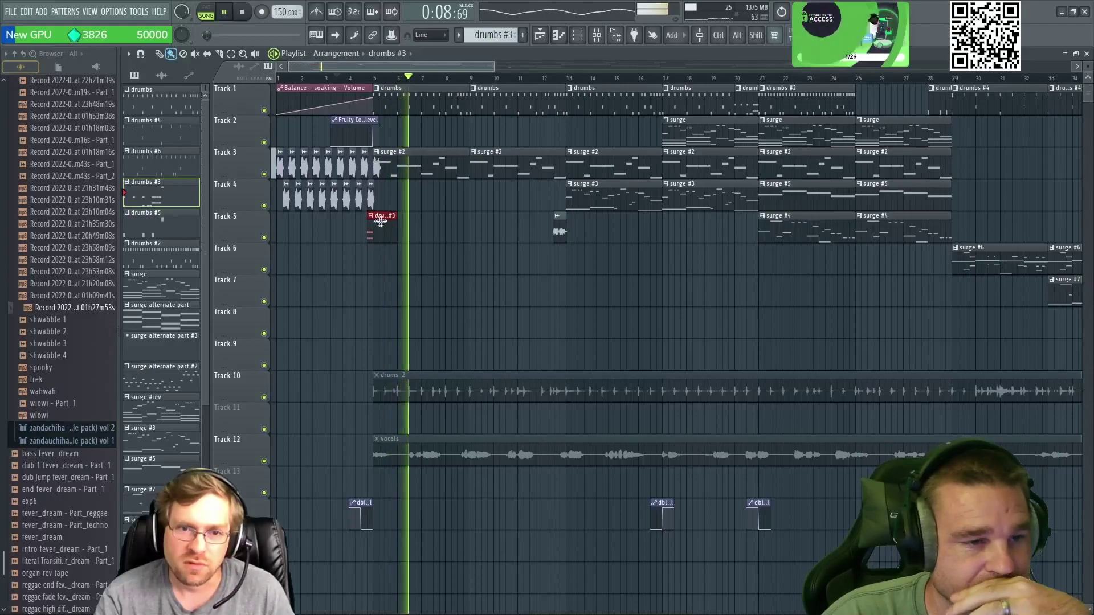
# Step: Reshape the Snare 2 roll's velocities in the drumbs #3 FPC-Fly Kit notes into a rising ramp, and audition the transition into bar 5
pyautogui.press('F6')
pyautogui.rightClick(667, 256)
pyautogui.click(692, 254)
pyautogui.scroll(8, 410, 384)
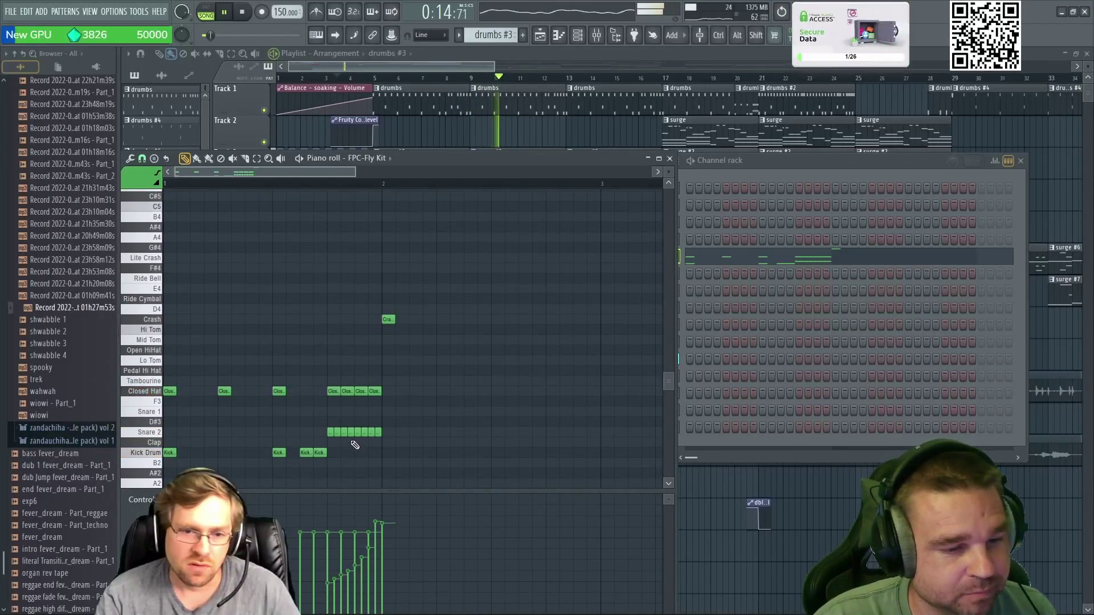
pyautogui.moveTo(355, 447); pyautogui.dragTo(399, 447)
pyautogui.scroll(-5, 399, 447)
pyautogui.moveTo(329, 611); pyautogui.dragTo(372, 586)
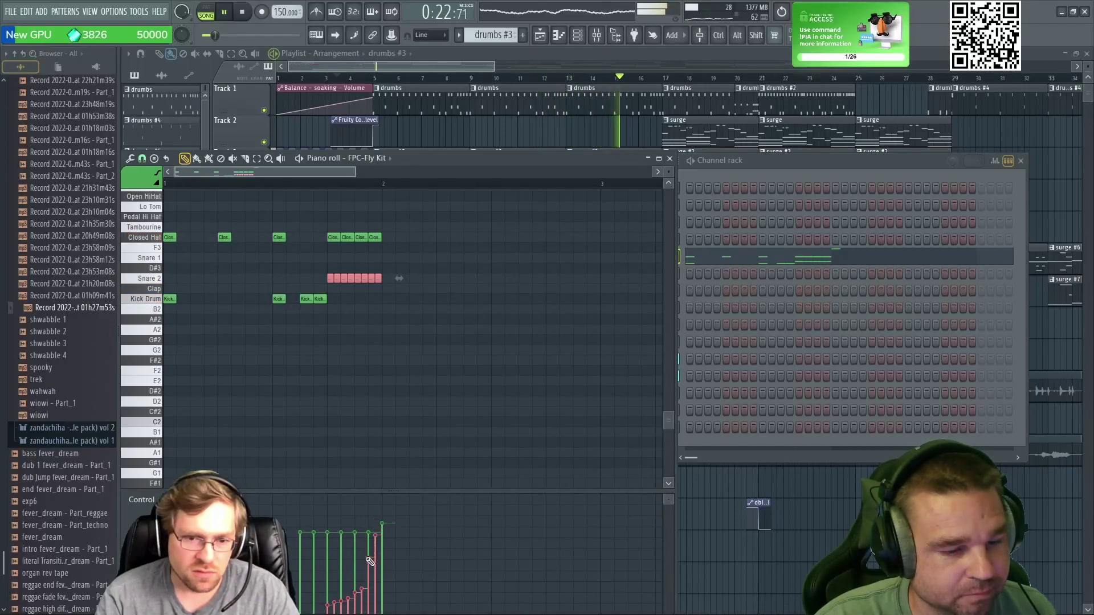
pyautogui.moveTo(366, 571); pyautogui.dragTo(335, 609)
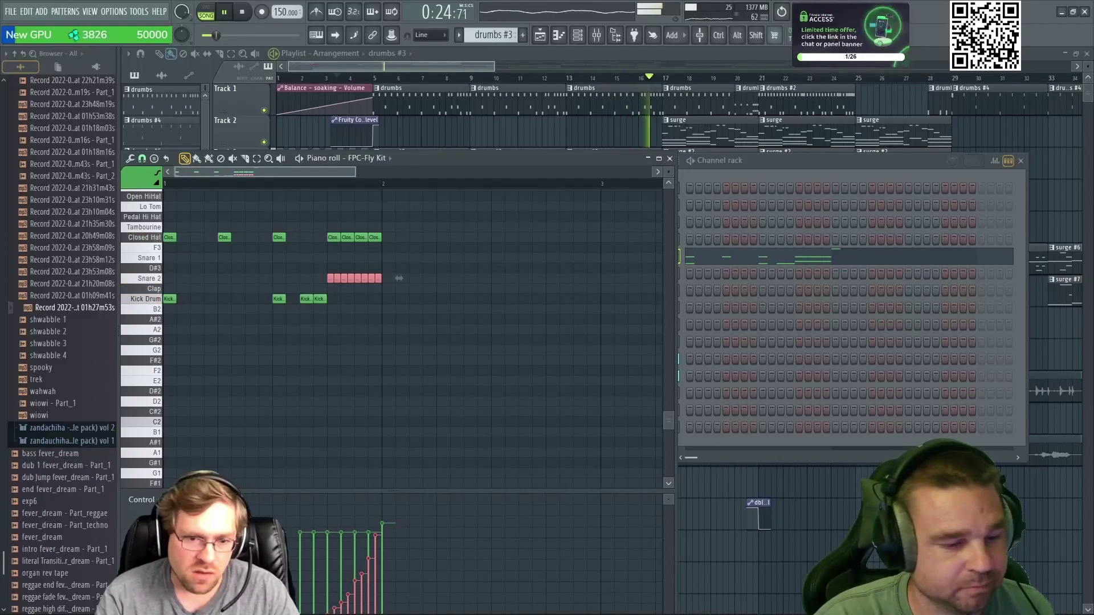
pyautogui.moveTo(333, 609)
pyautogui.mouseDown()
pyautogui.moveTo(383, 552)
pyautogui.moveTo(384, 525)
pyautogui.mouseUp()
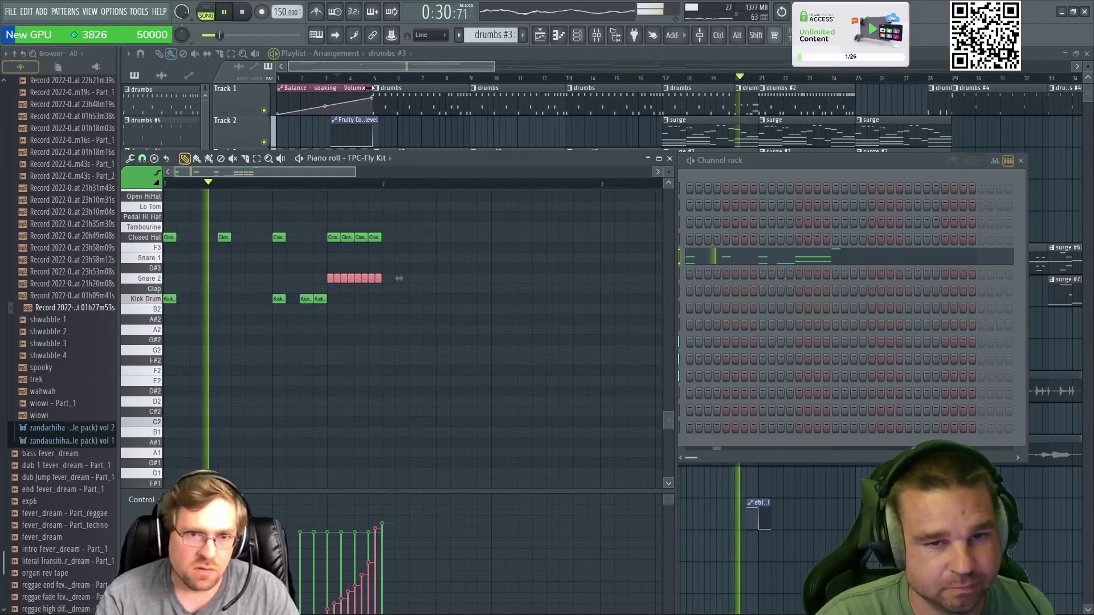
pyautogui.click(323, 78)
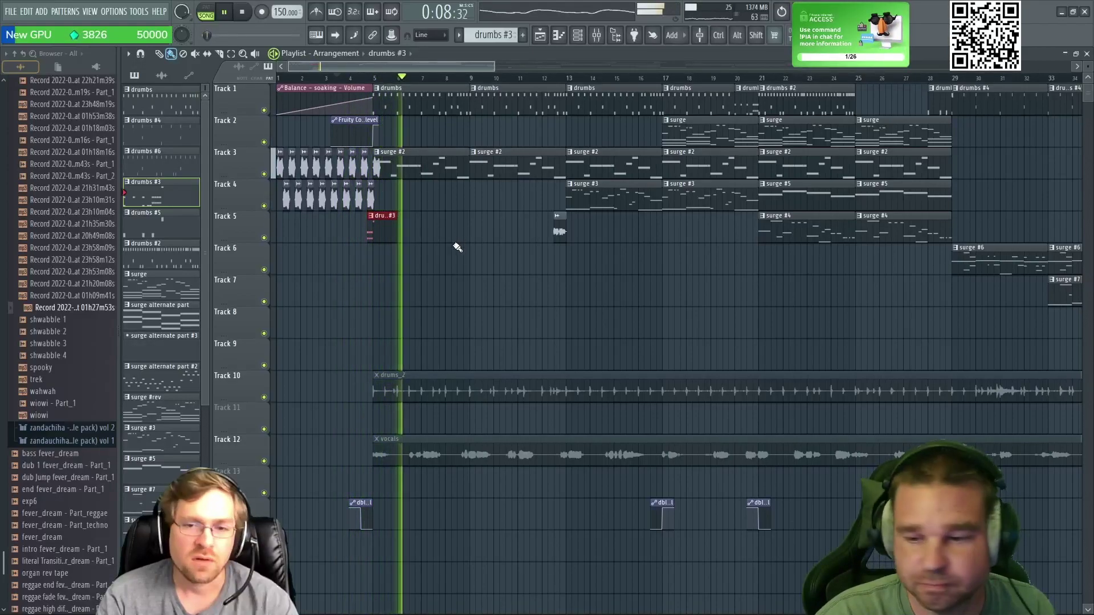
pyautogui.press('space')
# Step: Replace the repeating vocal clips after the start of bar 4 with a soaking clip on Track 3 at beat 2, and audition the intro
pyautogui.scroll(3, 427, 287)
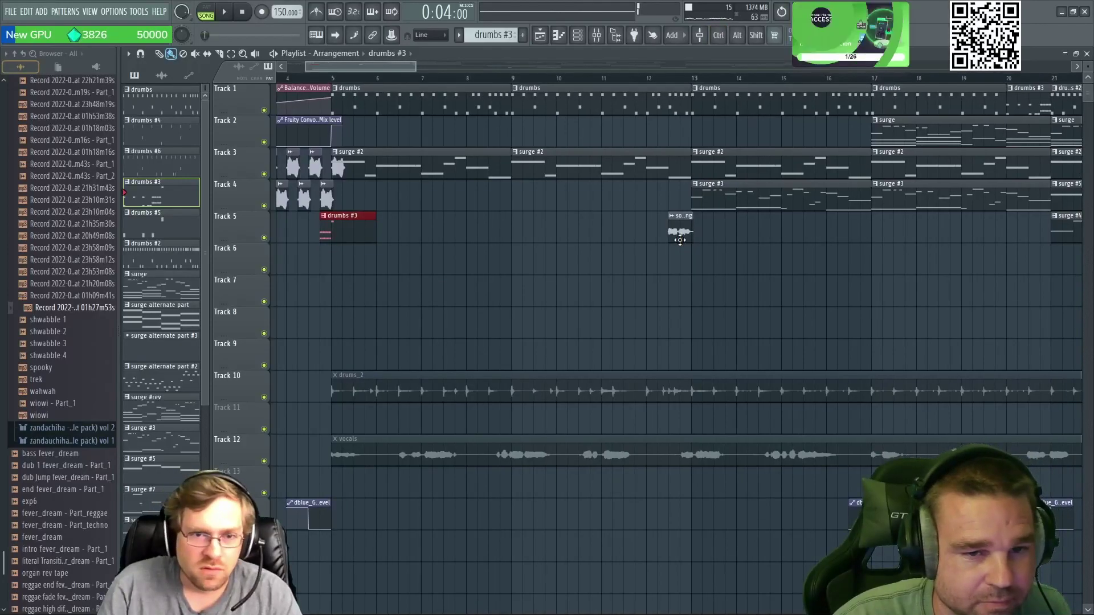
pyautogui.click(678, 231)
pyautogui.moveTo(396, 69); pyautogui.dragTo(379, 69)
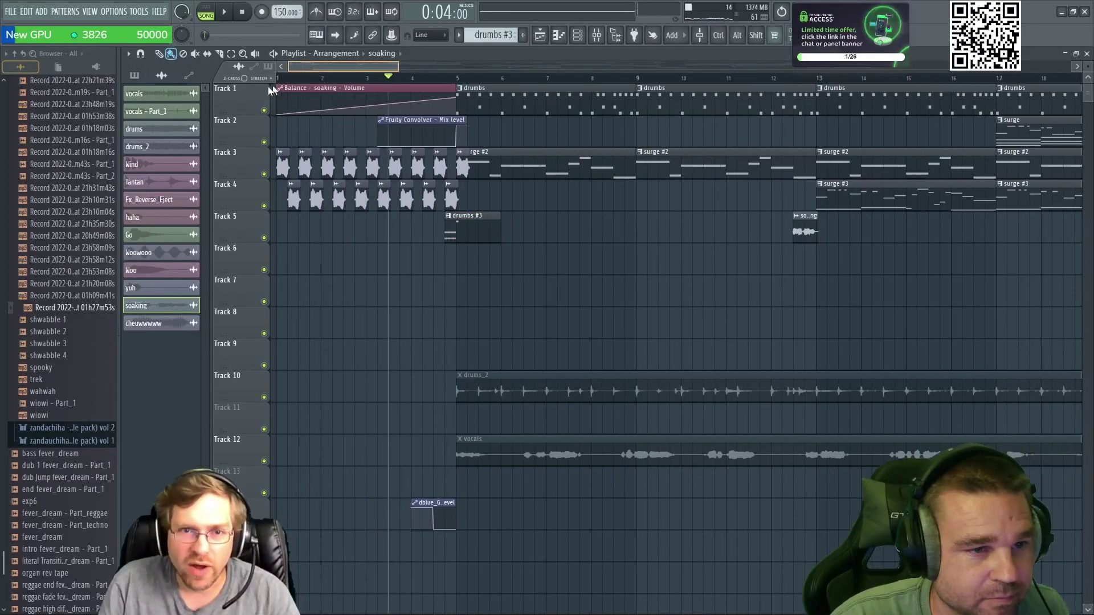
pyautogui.scroll(4, 351, 430)
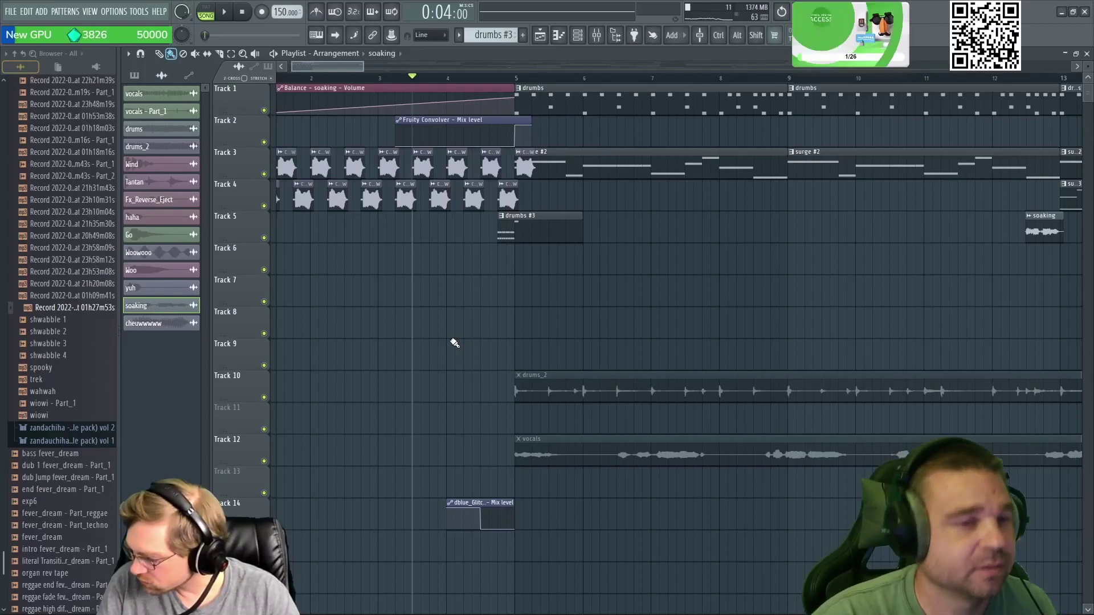
pyautogui.moveTo(410, 82); pyautogui.dragTo(382, 108)
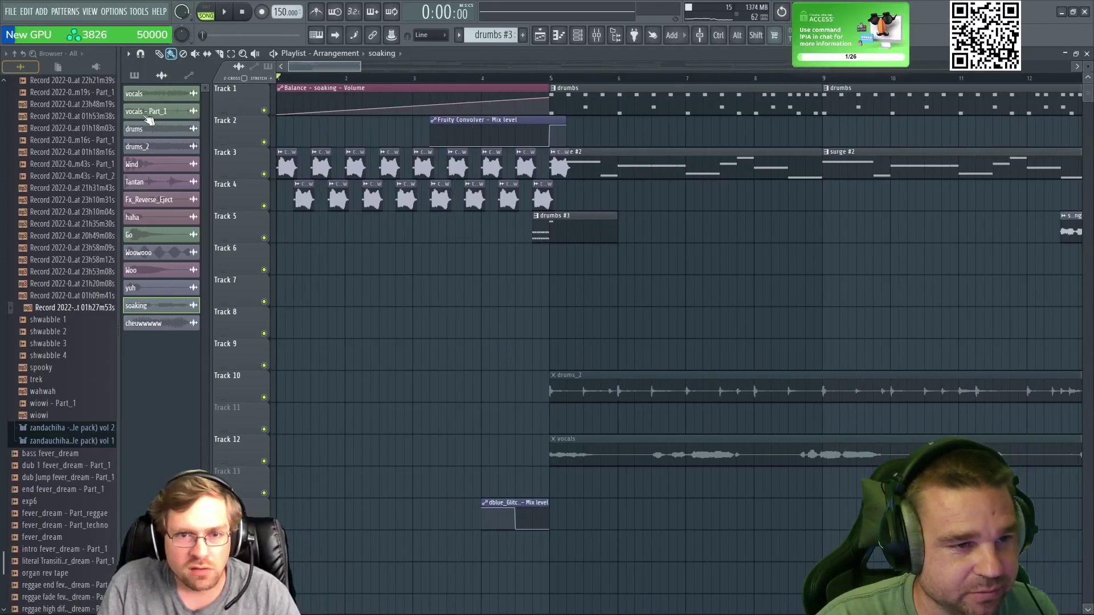
pyautogui.press('space')
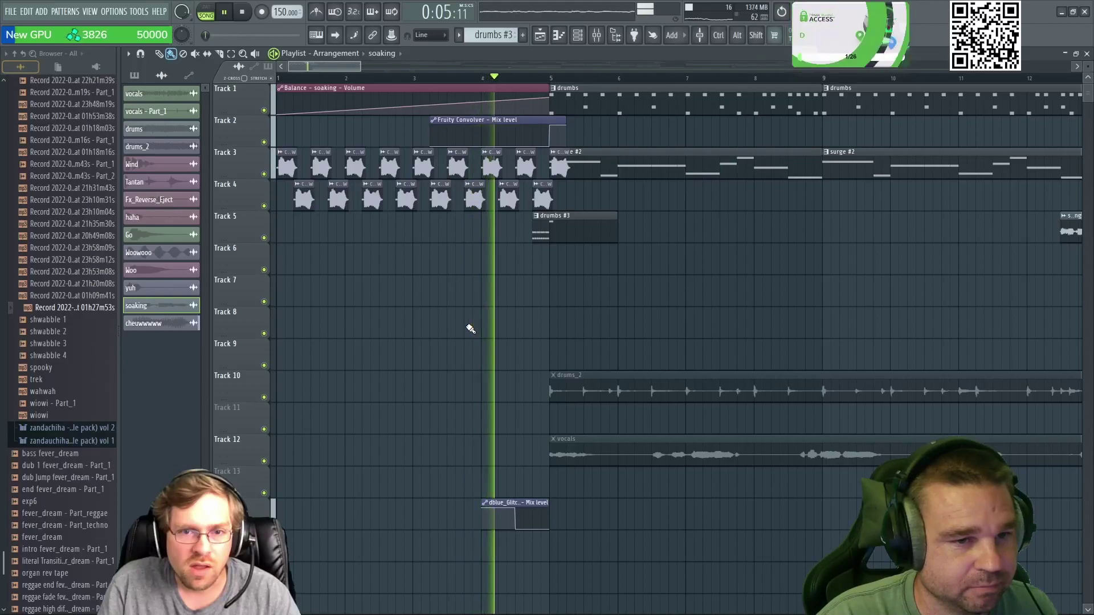
pyautogui.press('space')
pyautogui.scroll(2, 505, 240)
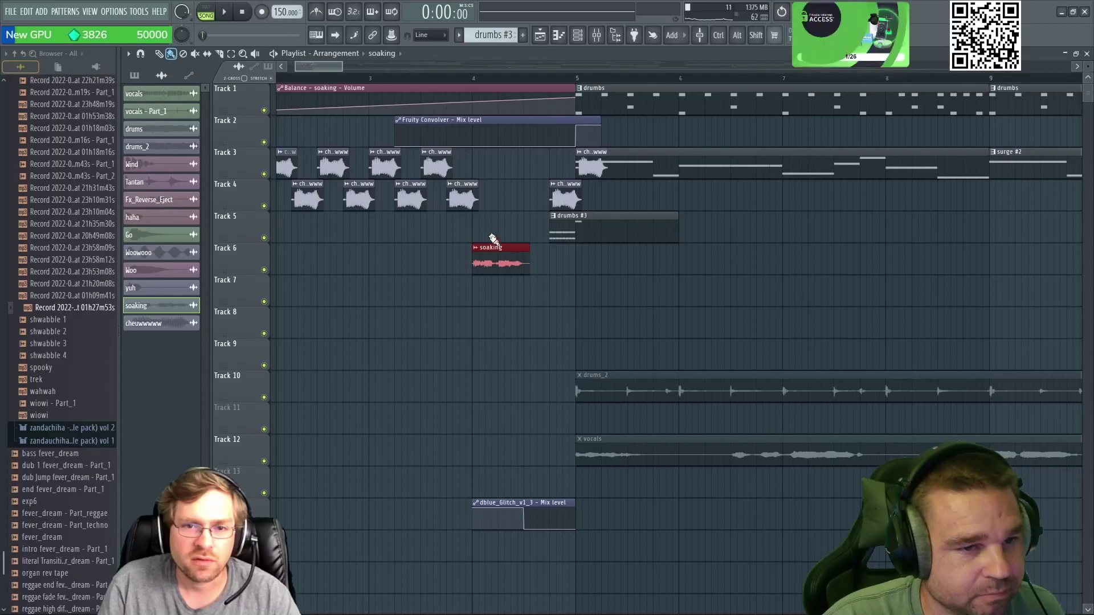
pyautogui.moveTo(490, 249); pyautogui.dragTo(496, 121)
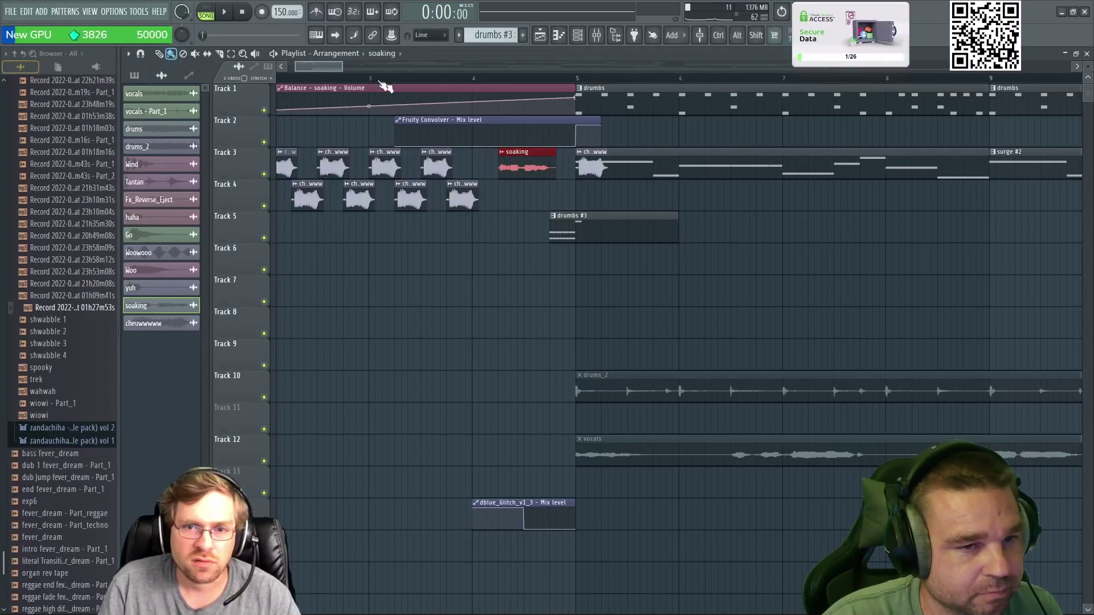
pyautogui.press('space')
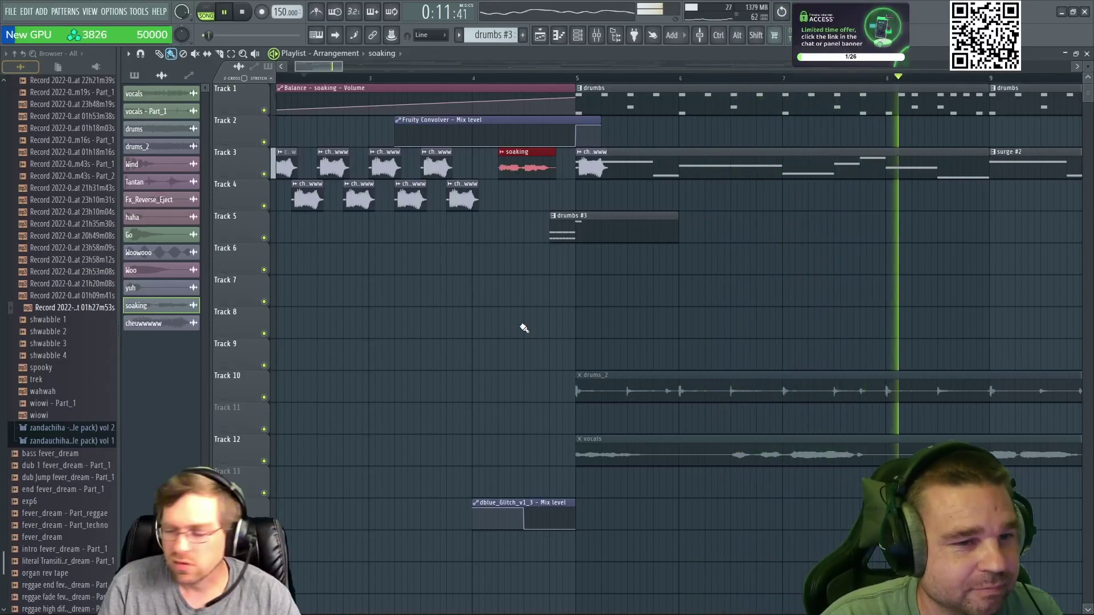
pyautogui.press('space')
# Step: Normalize the soaking audio clip and play the intro to check its loudness
pyautogui.scroll(-4, 550, 318)
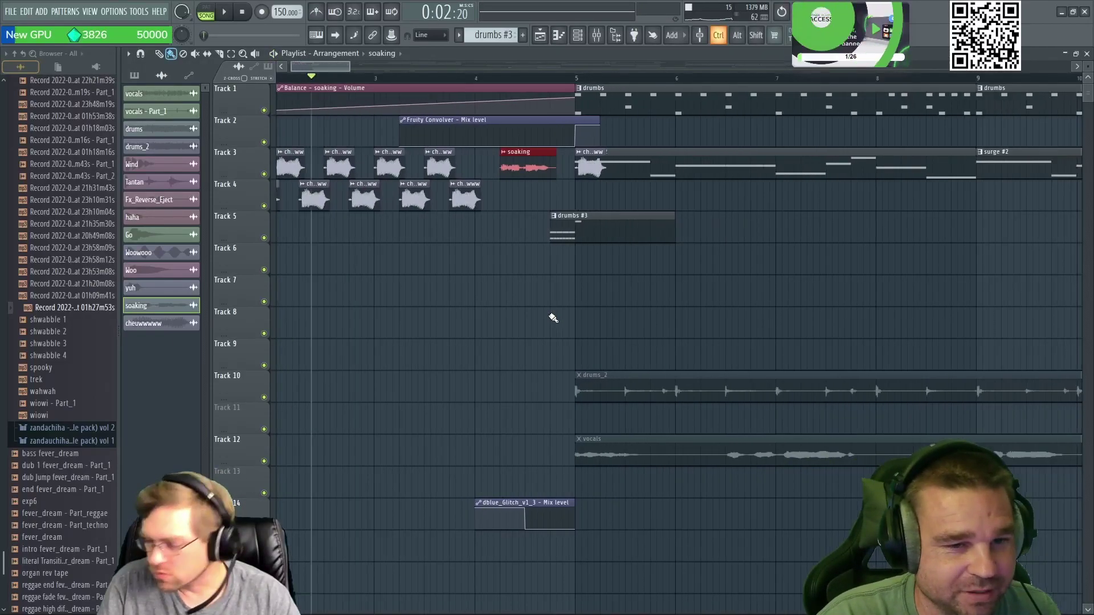
pyautogui.doubleClick(529, 151)
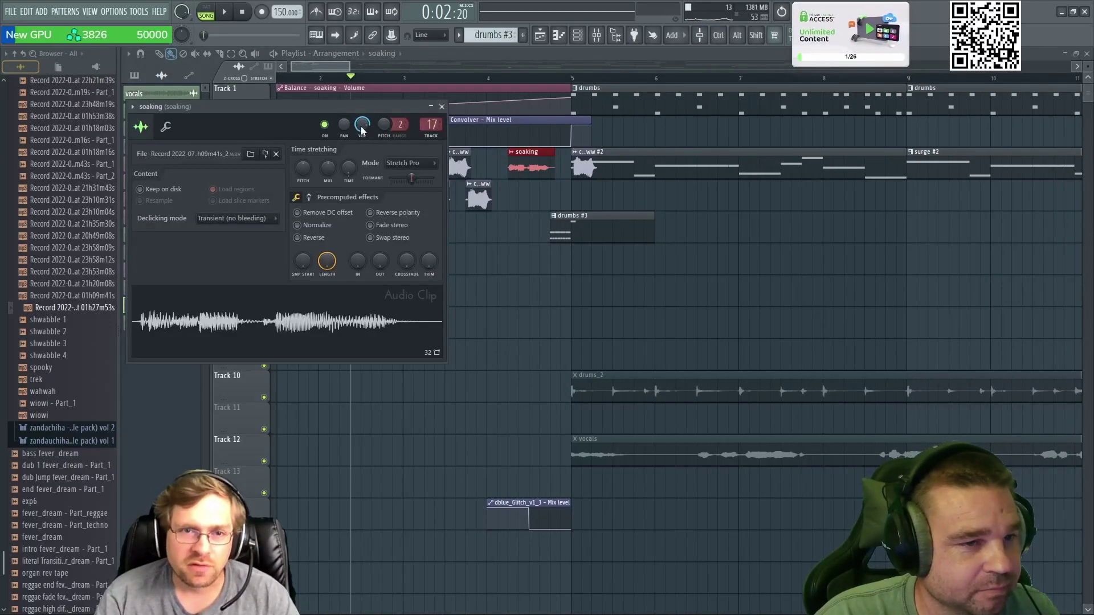
pyautogui.click(311, 226)
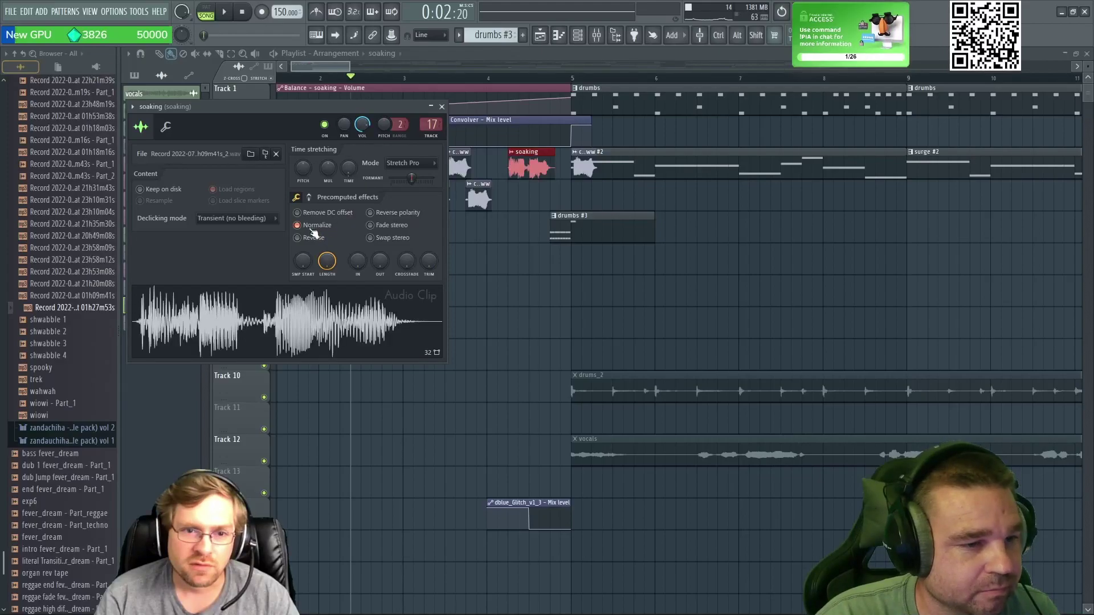
pyautogui.press('space')
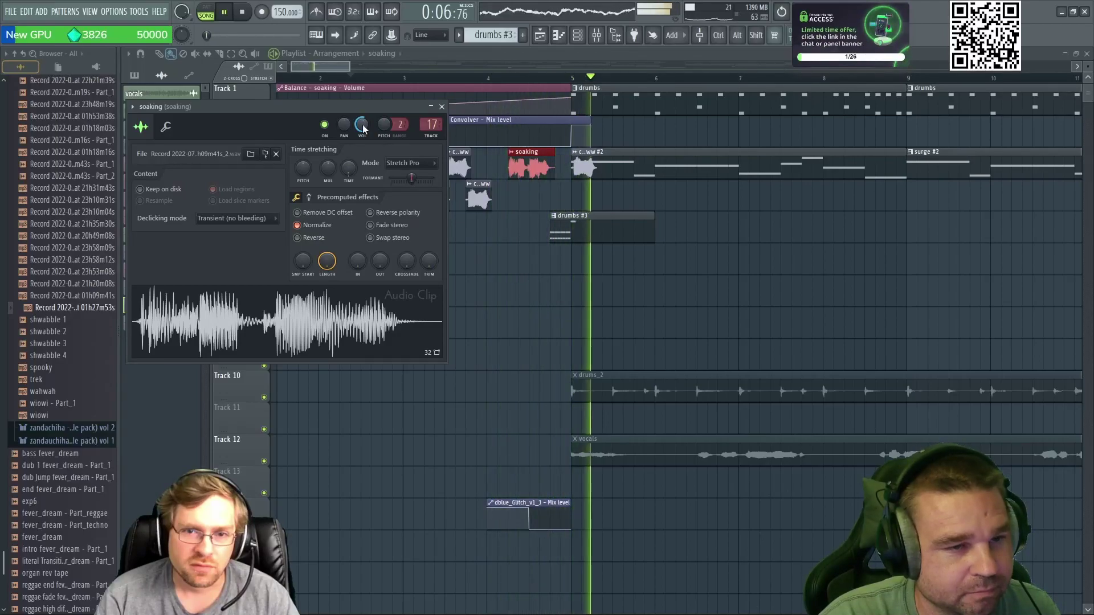
pyautogui.click(442, 107)
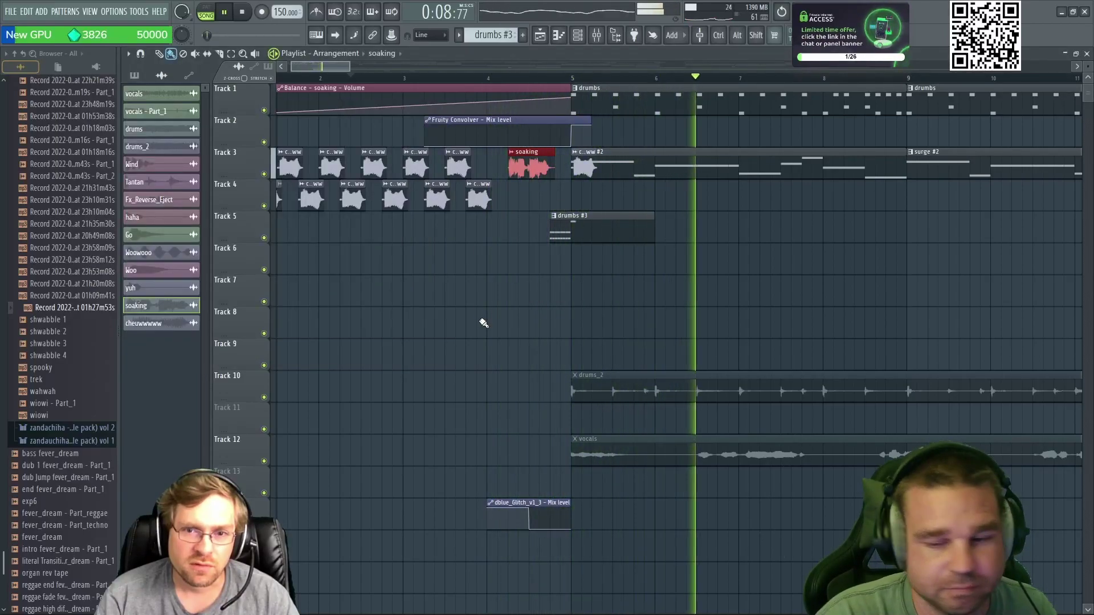
pyautogui.press('space')
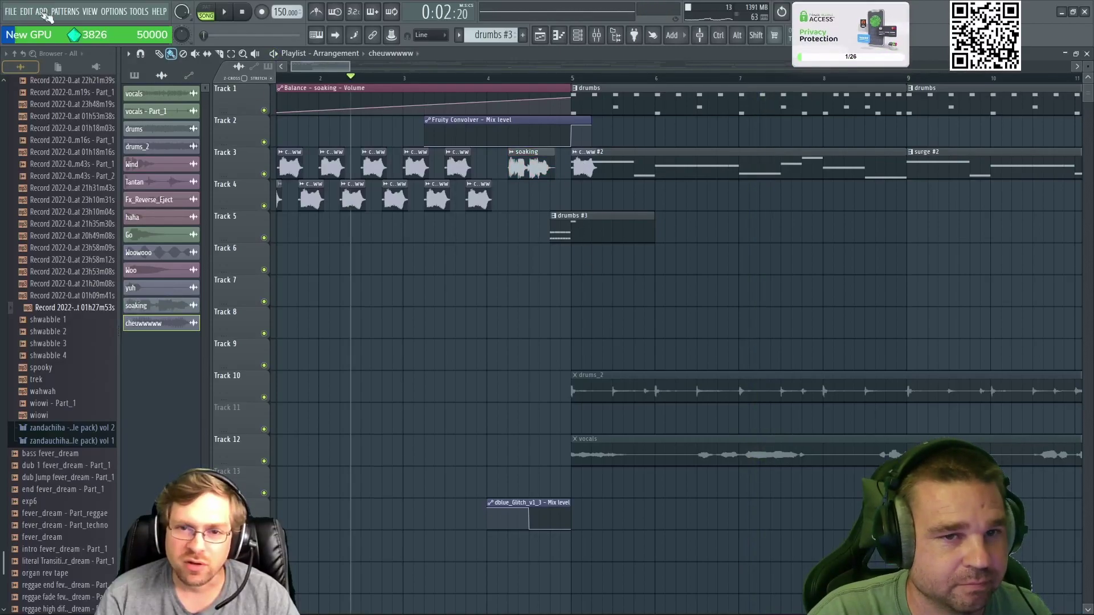
# Step: Try a Woo clip on Track 5 at bar 4, audition it, and delete the clip
pyautogui.moveTo(356, 78); pyautogui.dragTo(214, 78)
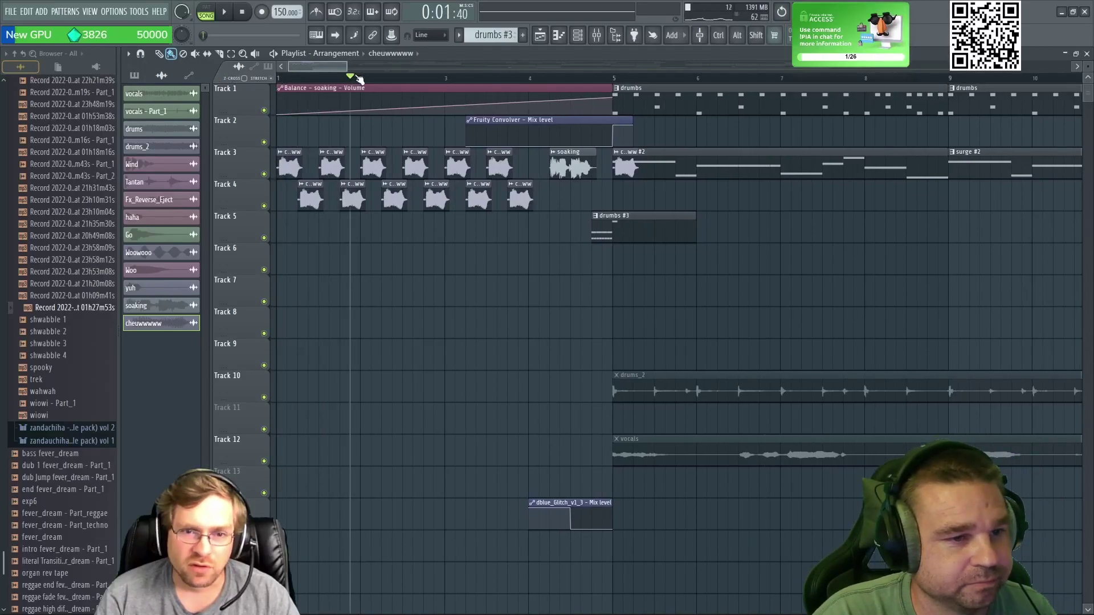
pyautogui.moveTo(373, 78); pyautogui.dragTo(612, 82)
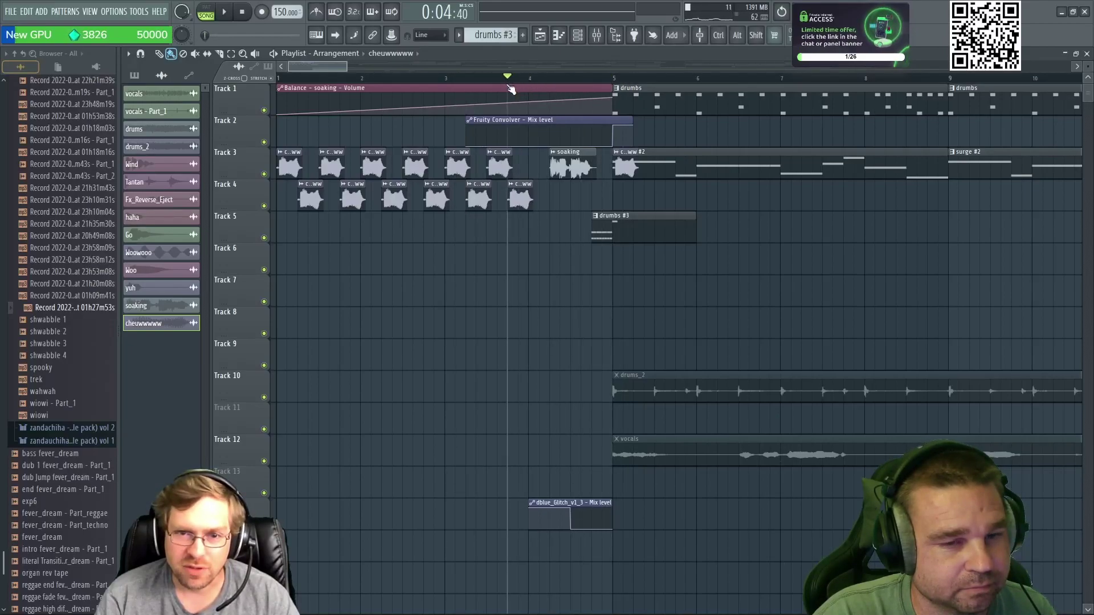
pyautogui.moveTo(569, 165); pyautogui.dragTo(561, 165)
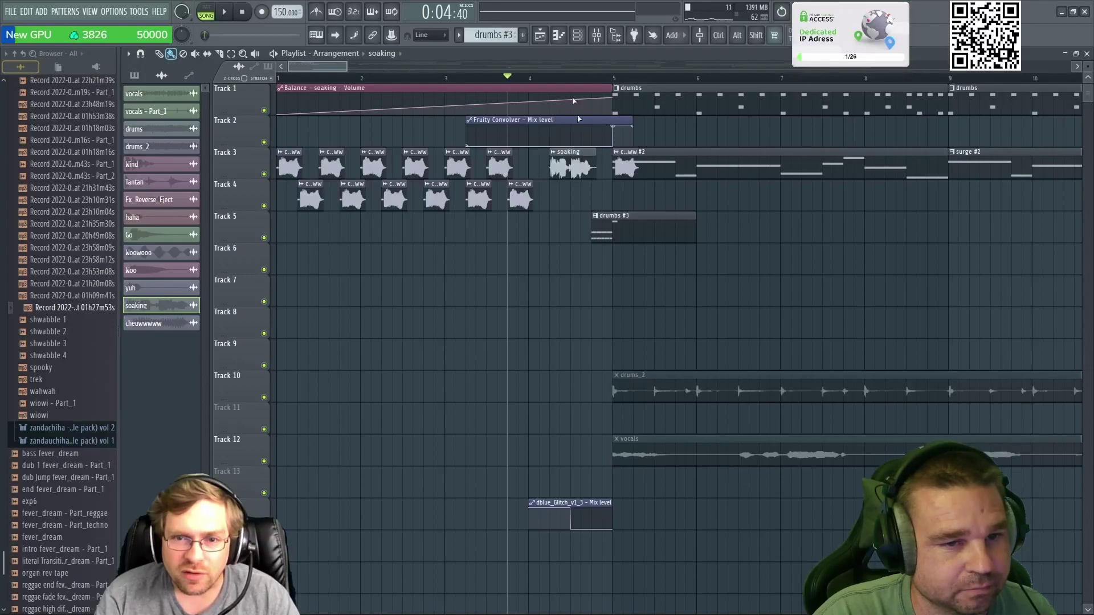
pyautogui.moveTo(327, 67); pyautogui.dragTo(221, 61)
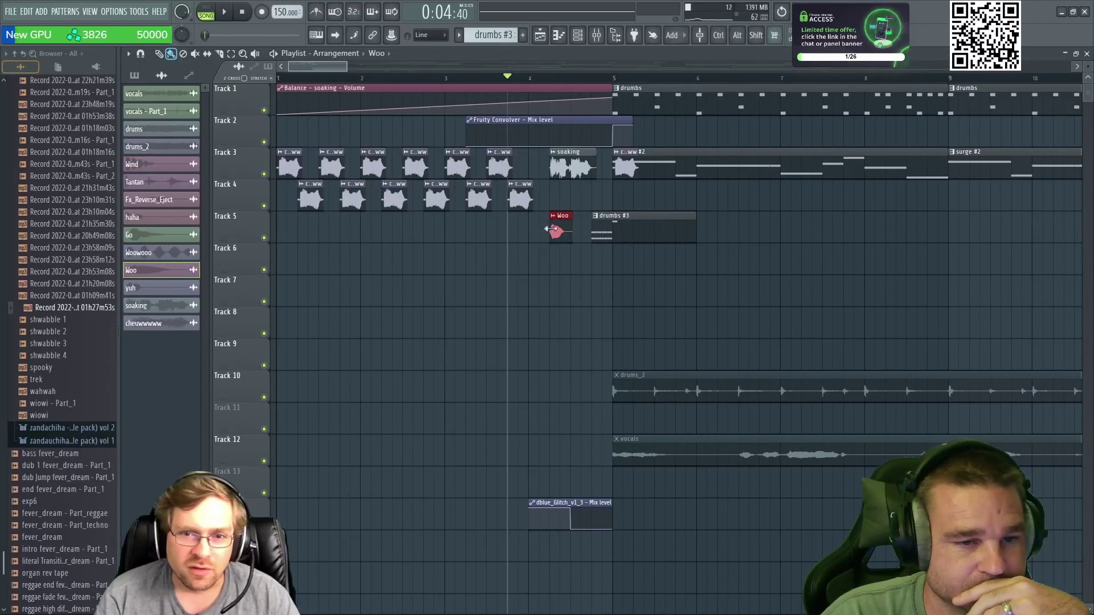
pyautogui.moveTo(558, 228); pyautogui.dragTo(536, 228)
pyautogui.click(224, 11)
pyautogui.press('space')
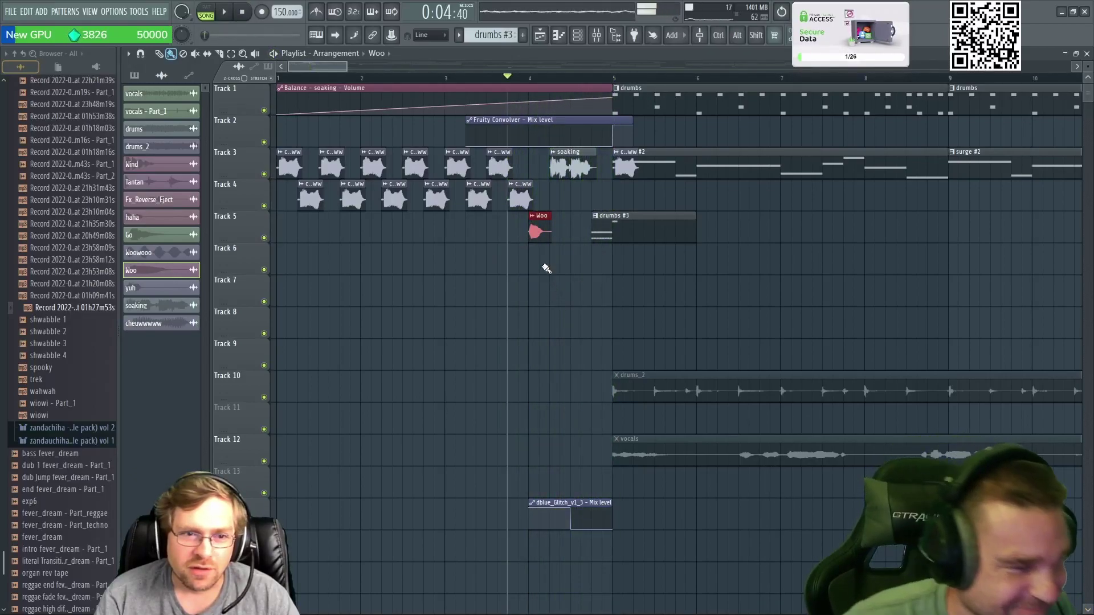
pyautogui.rightClick(537, 234)
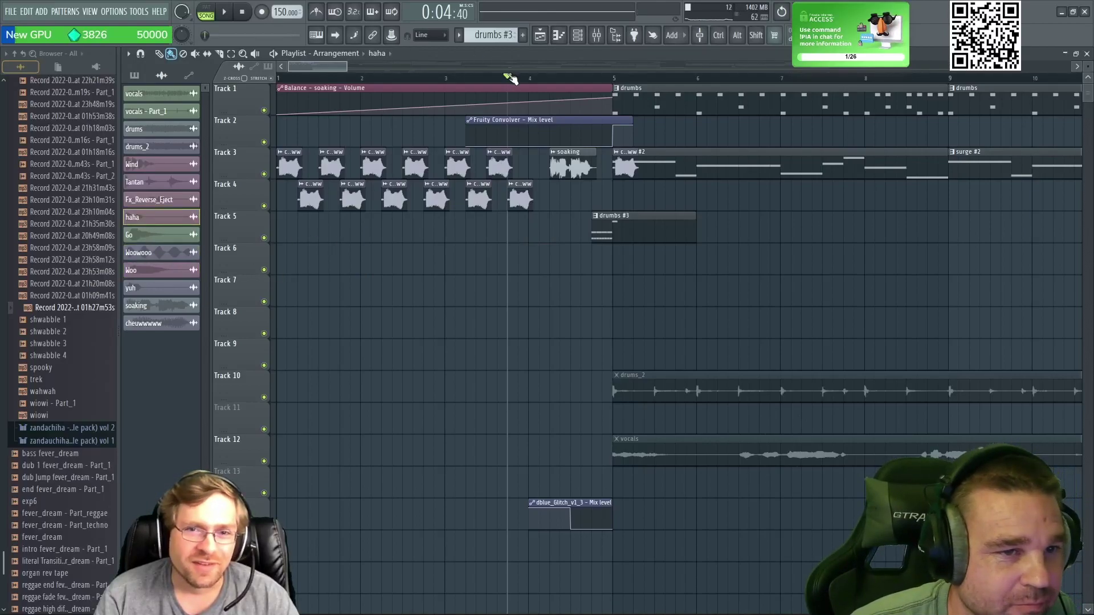
# Step: Place the haha, yuh and Woowooo clips midway through bars 1, 2 and 3 on Track 7, and Go on bar 4's last beat
pyautogui.moveTo(292, 282); pyautogui.dragTo(346, 279)
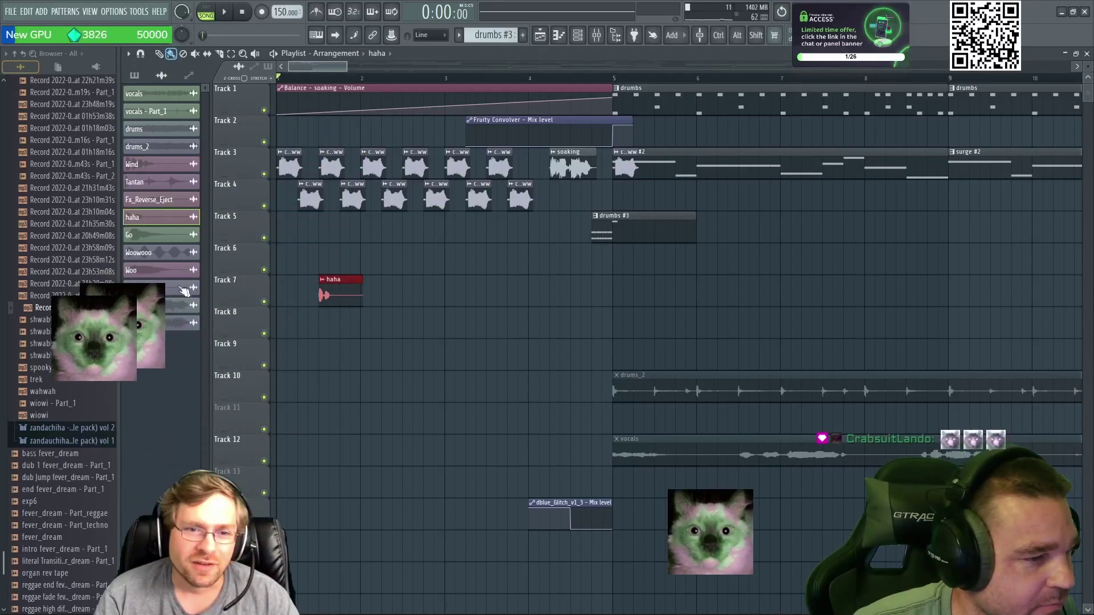
pyautogui.click(403, 294)
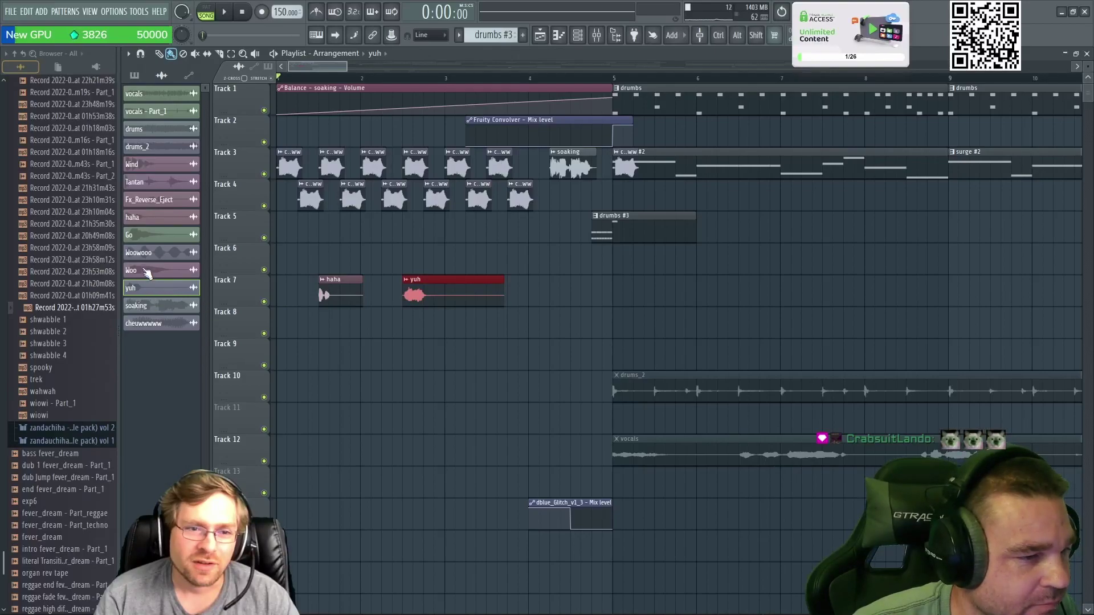
pyautogui.click(498, 324)
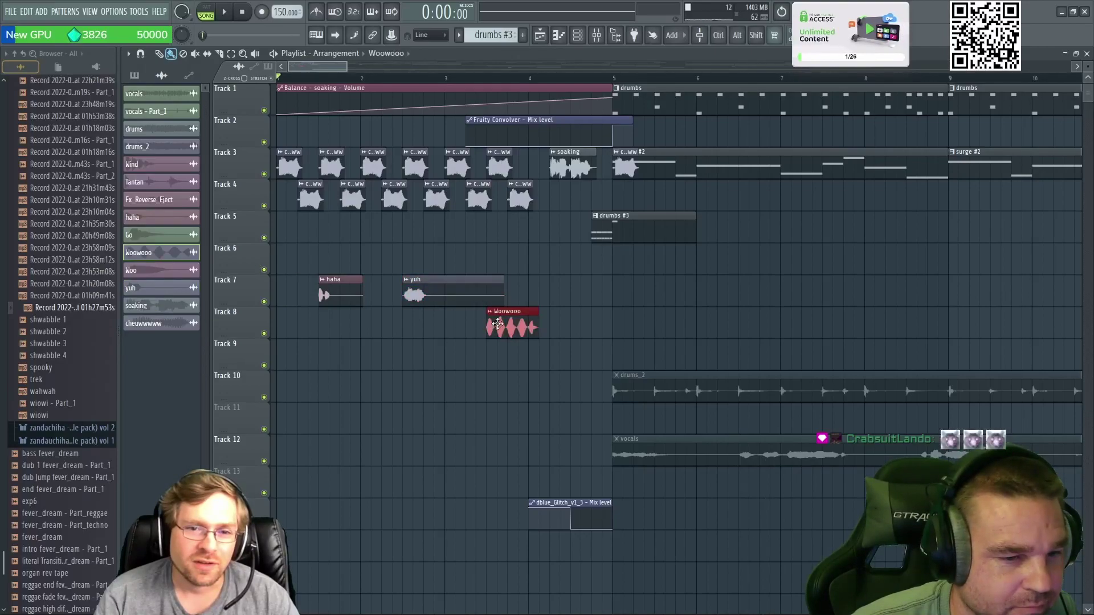
pyautogui.moveTo(509, 313); pyautogui.dragTo(507, 281)
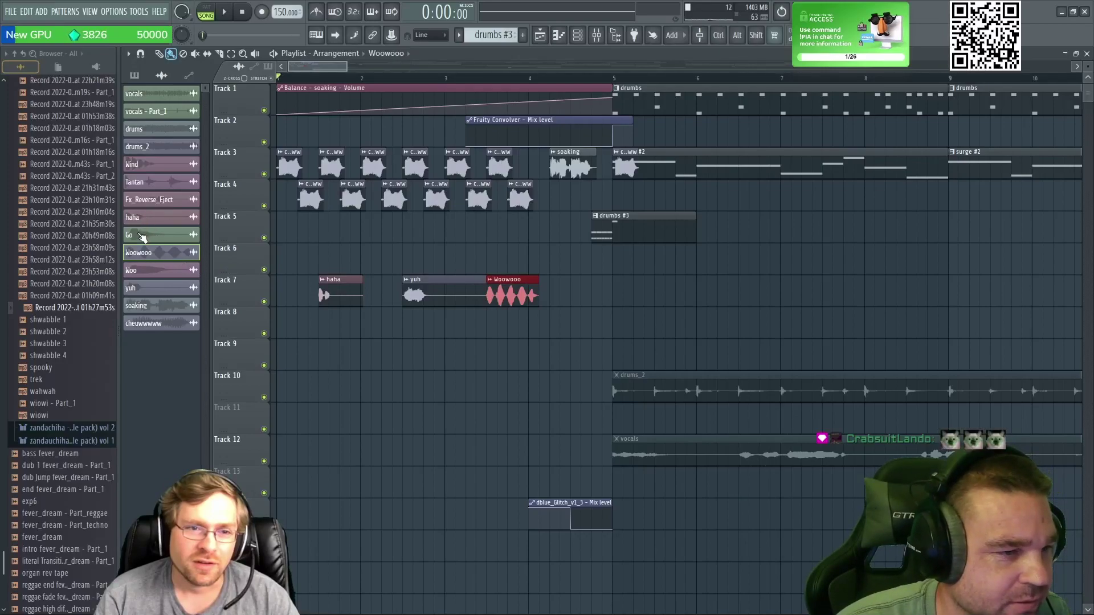
pyautogui.click(593, 289)
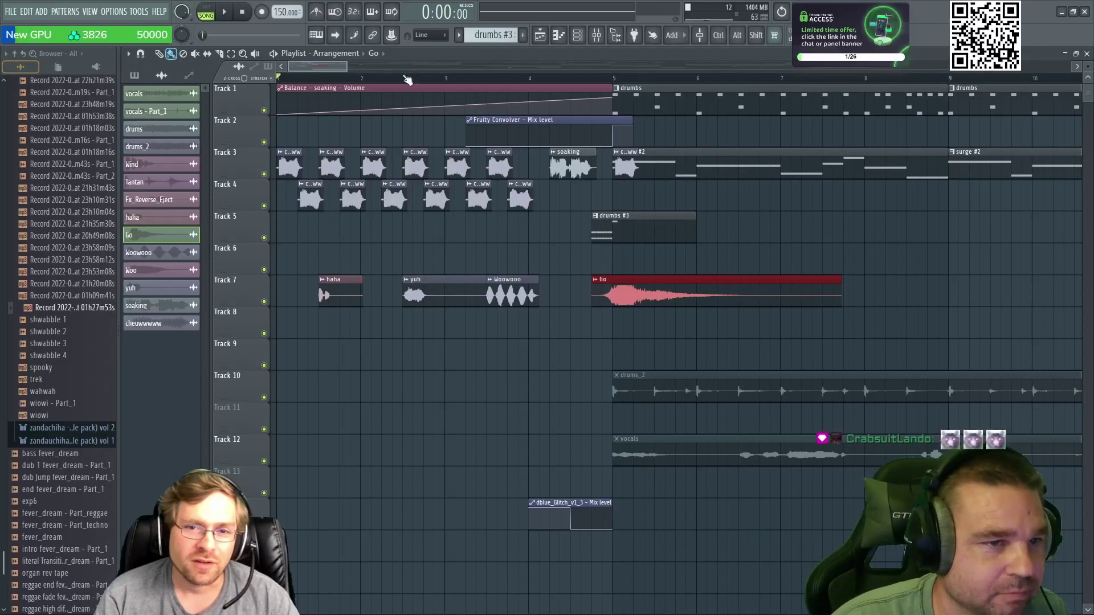
# Step: Check the sample settings of the haha, yuh, Woowooo and Go clips on Track 7, and play the intro
pyautogui.doubleClick(336, 278)
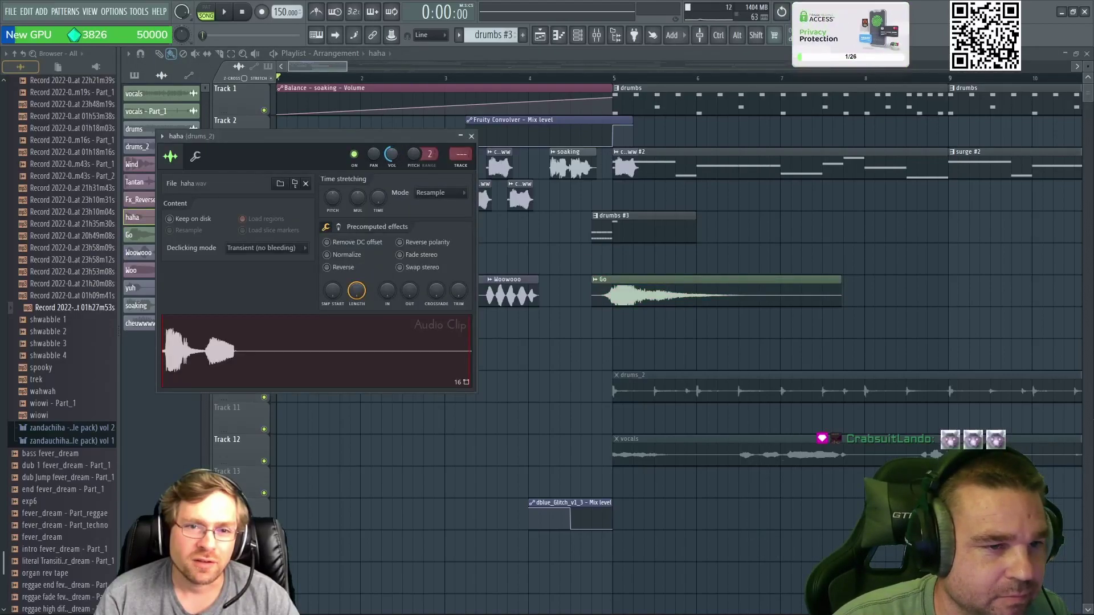
pyautogui.click(472, 137)
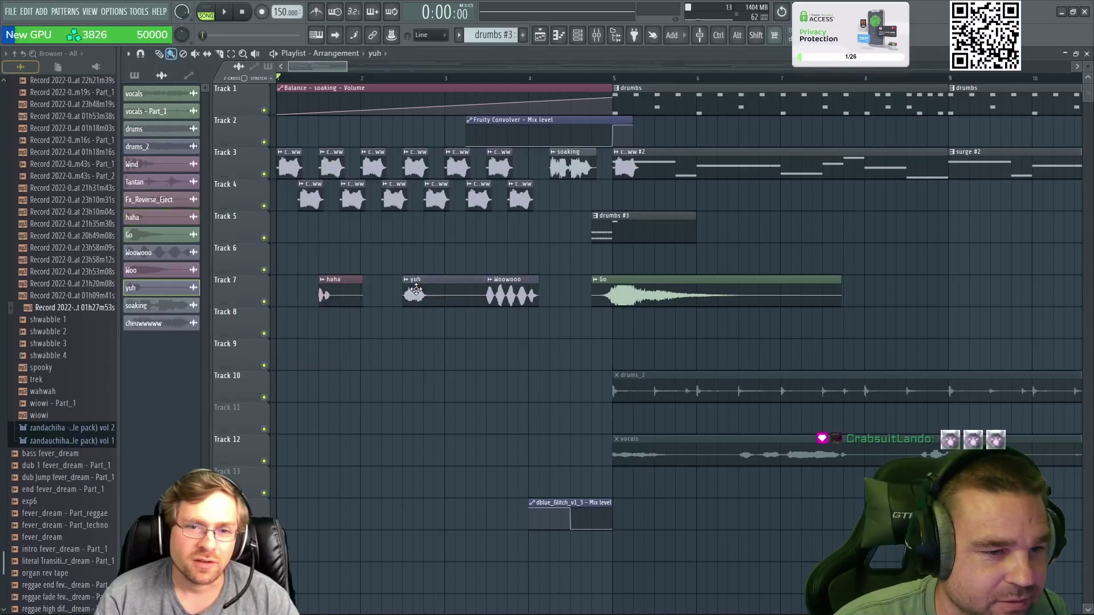
pyautogui.doubleClick(416, 290)
pyautogui.click(532, 196)
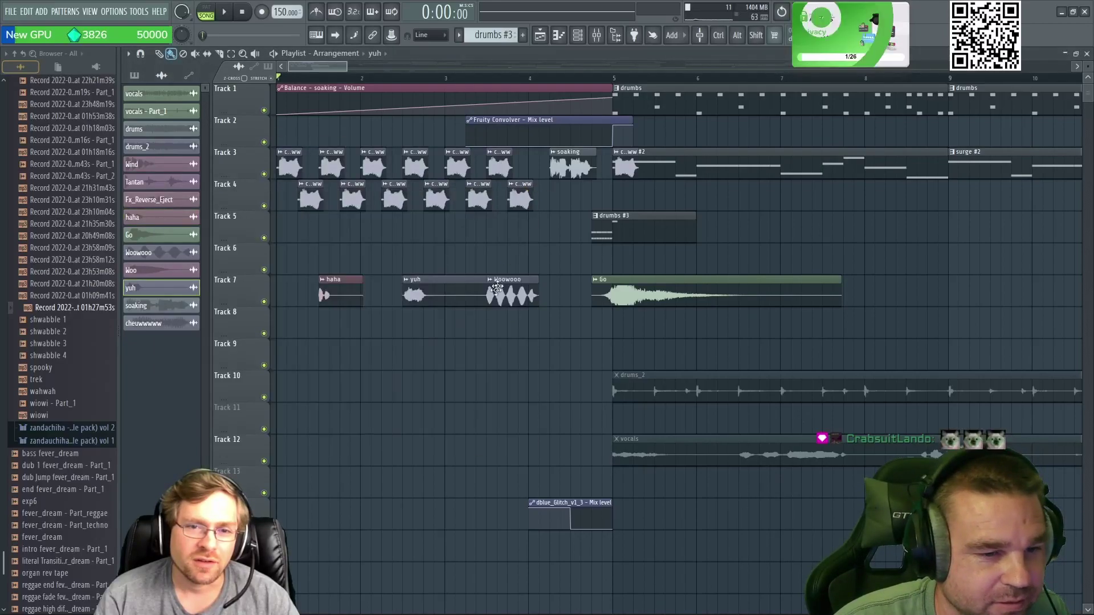
pyautogui.doubleClick(516, 293)
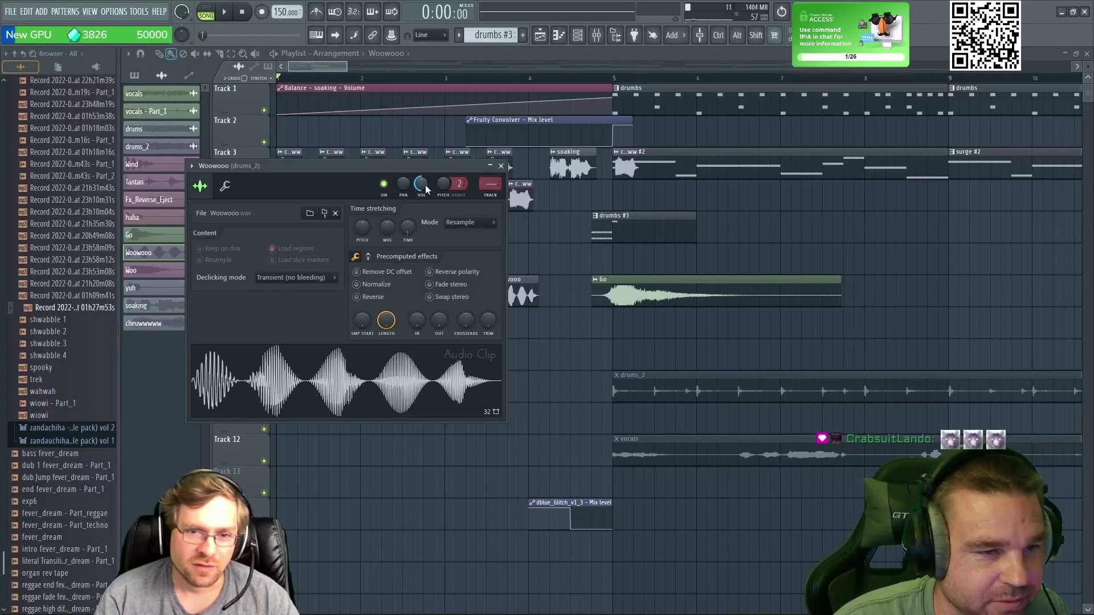
pyautogui.click(501, 166)
pyautogui.doubleClick(623, 294)
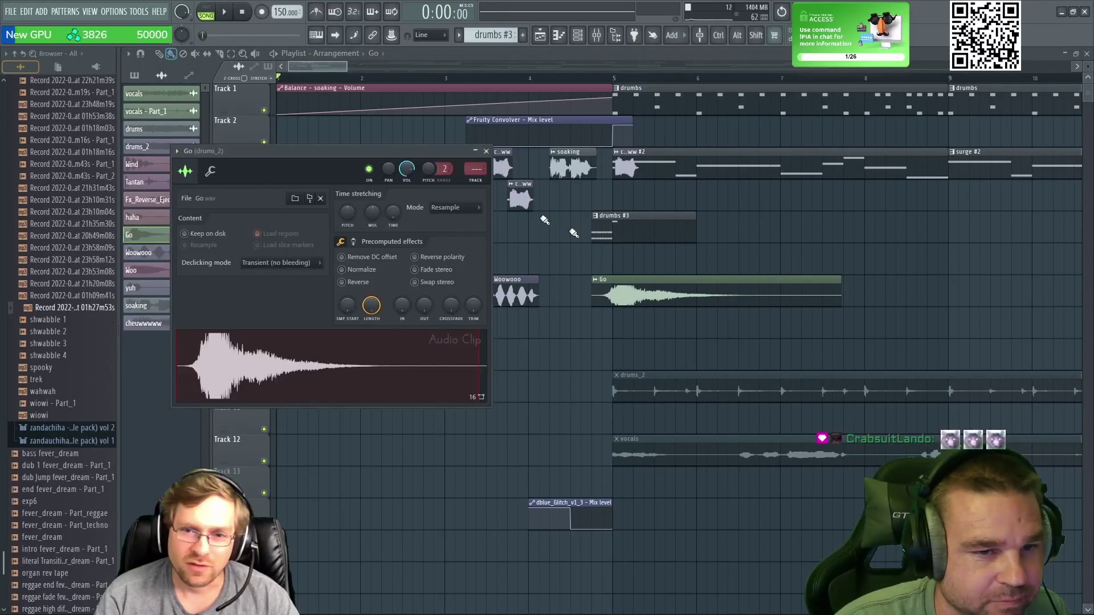
pyautogui.click(487, 151)
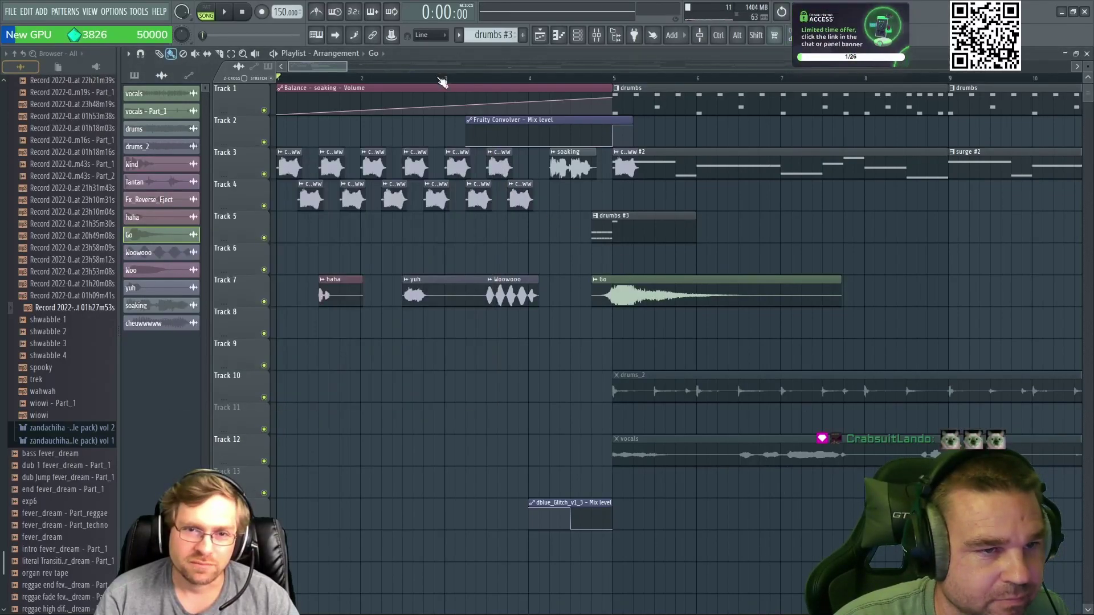
pyautogui.press('space')
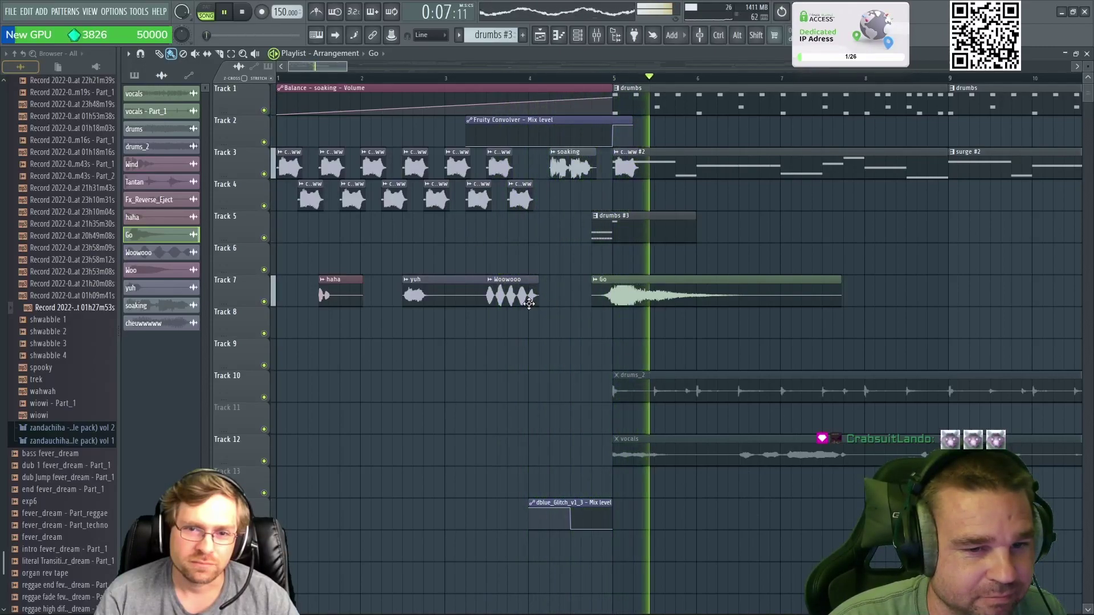
# Step: Move the Woowooo clip on Track 7 to the start of bar 4, and delete the yuh, haha and Go clips
pyautogui.moveTo(529, 303); pyautogui.dragTo(560, 292)
pyautogui.press('space')
pyautogui.rightClick(445, 301)
pyautogui.rightClick(341, 297)
pyautogui.rightClick(687, 291)
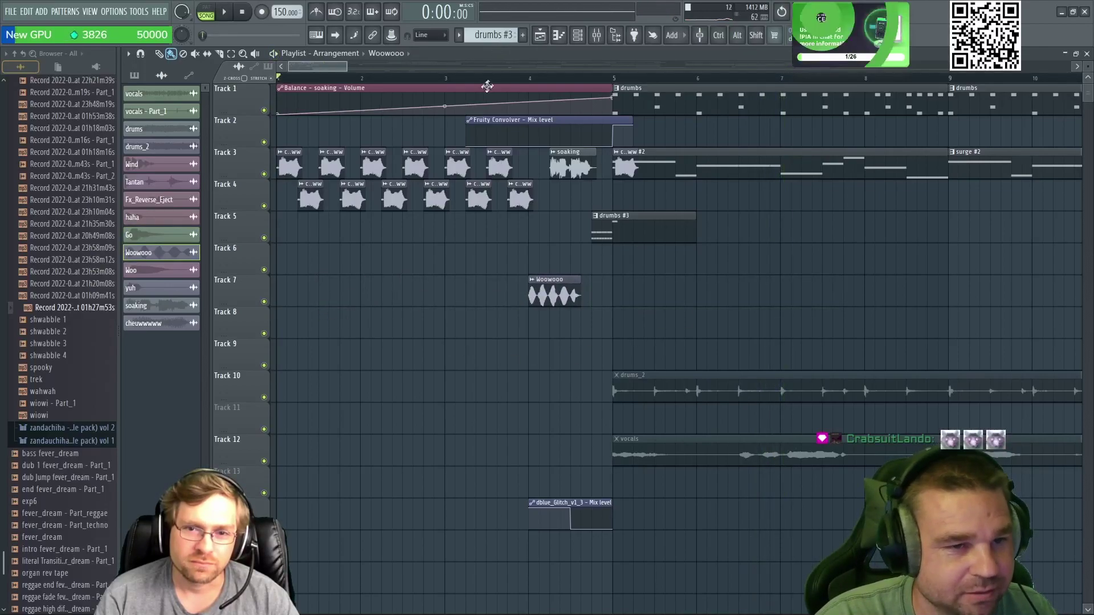
# Step: Try the soaking clip on Track 3 at beat 3 of bar 4, audition it, and return the clip to beat 2
pyautogui.click(434, 77)
pyautogui.press('space')
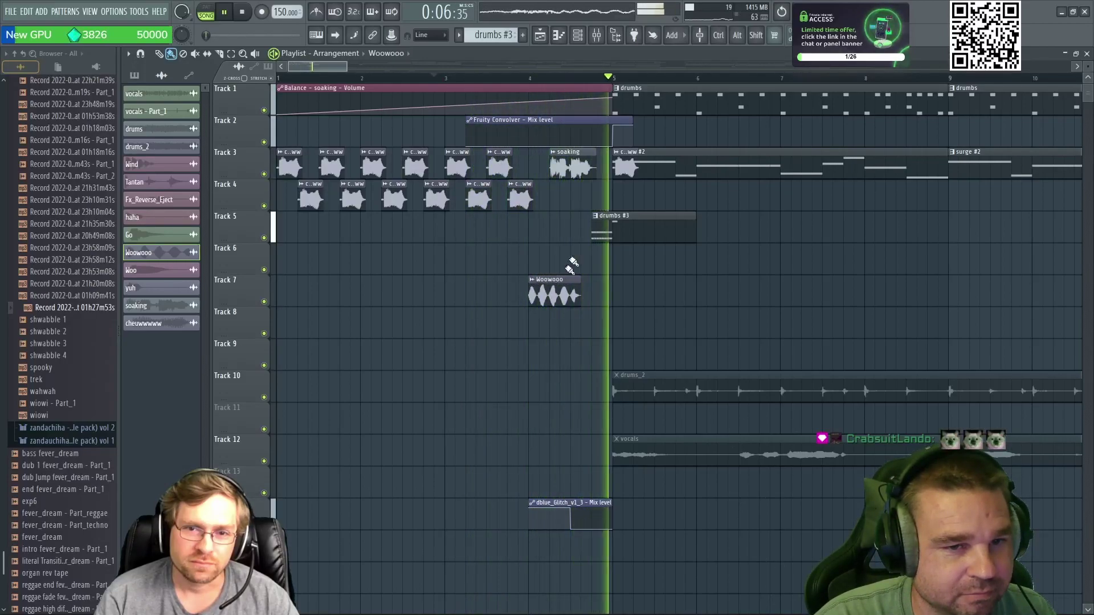
pyautogui.moveTo(572, 165); pyautogui.dragTo(591, 161)
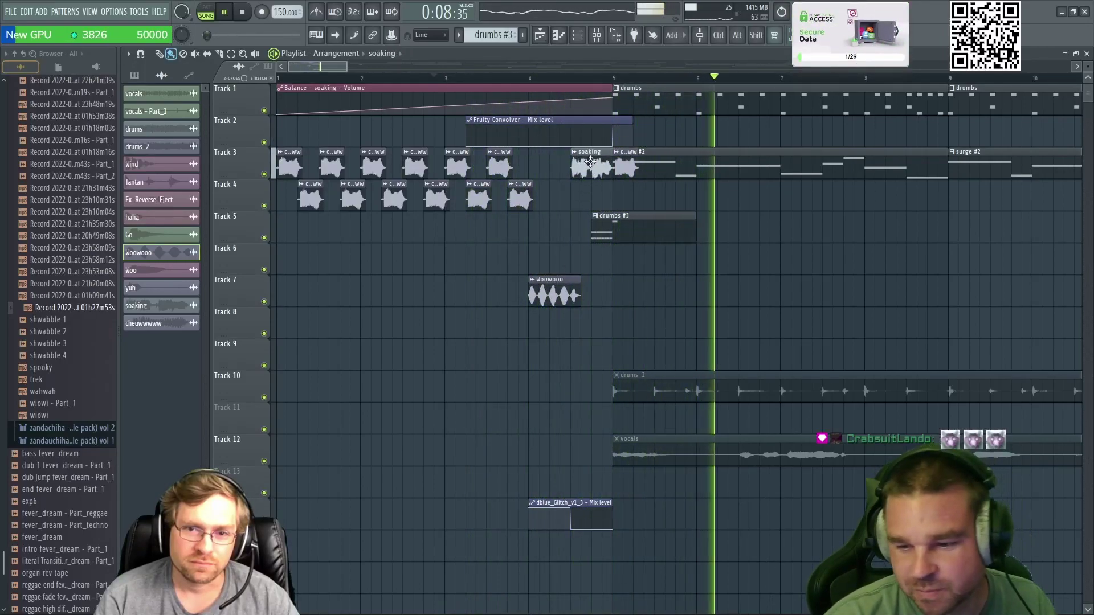
pyautogui.click(511, 78)
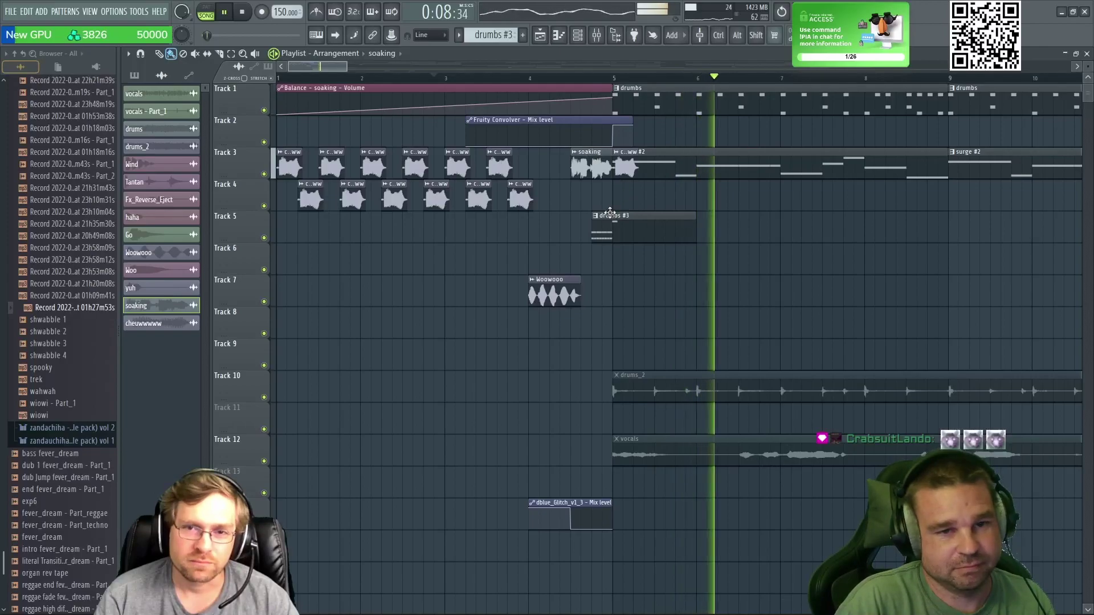
pyautogui.press('space')
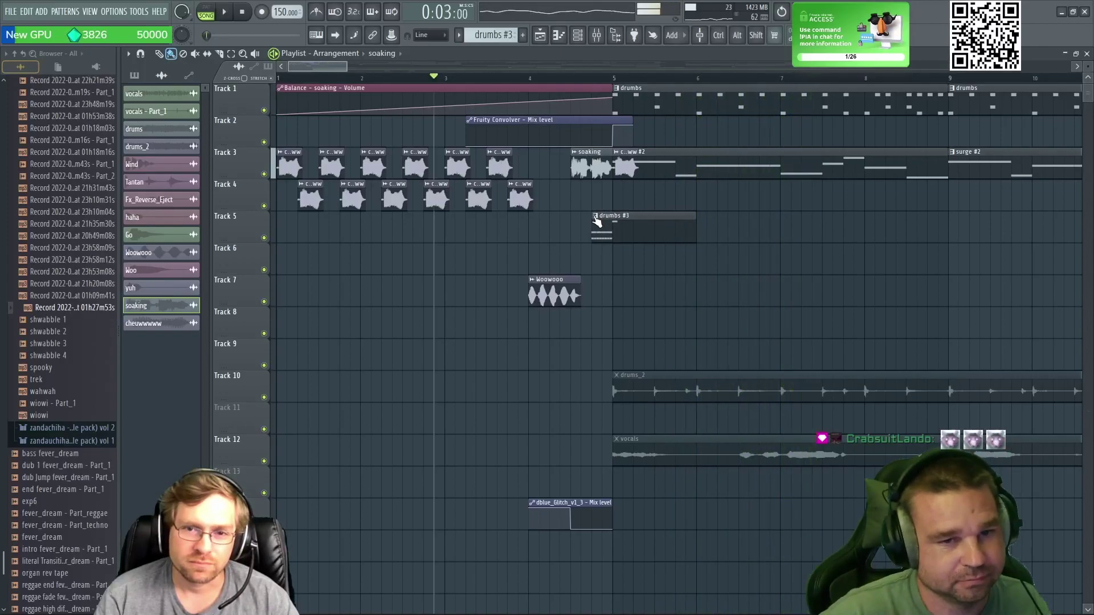
pyautogui.moveTo(587, 155); pyautogui.dragTo(566, 155)
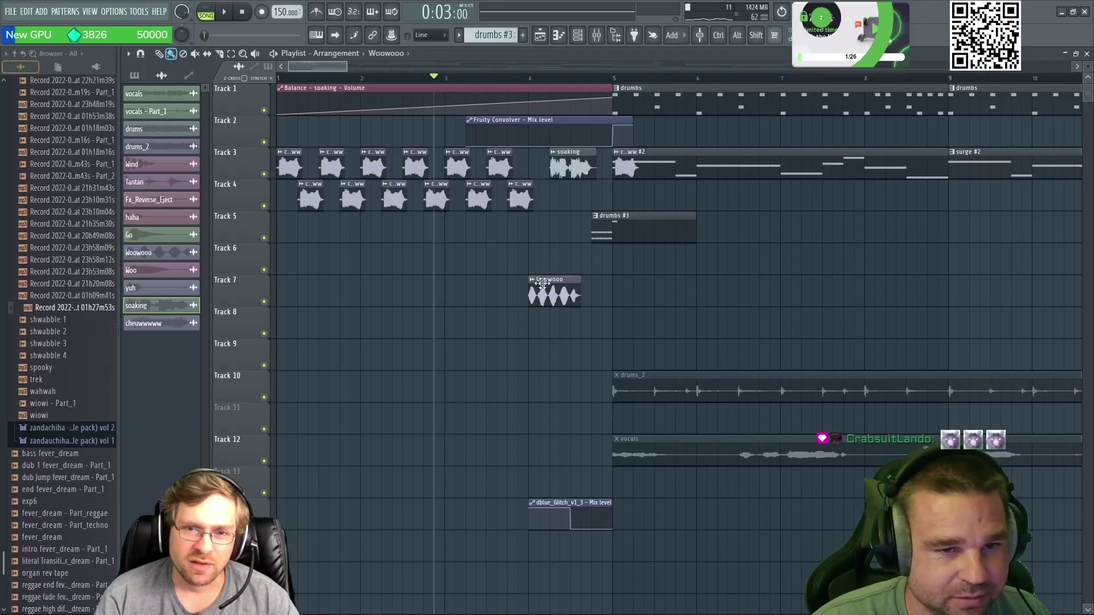
# Step: Move Woowooo on Track 7 to beat 3 of bar 4 and soaking on Track 3 to the bar's start, and audition the transition
pyautogui.moveTo(540, 283); pyautogui.dragTo(603, 280)
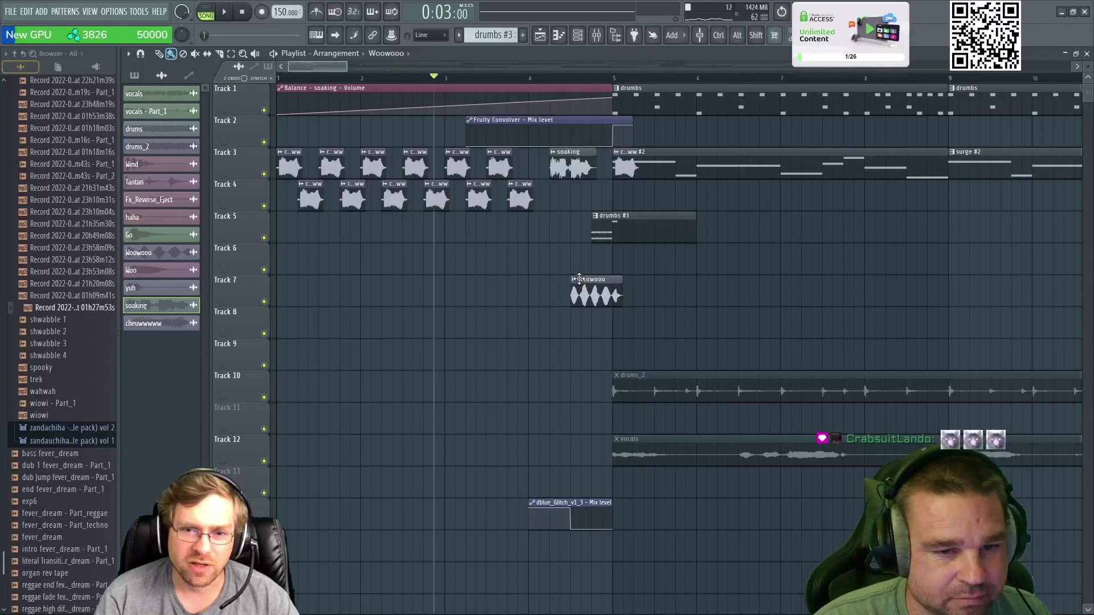
pyautogui.moveTo(563, 162); pyautogui.dragTo(542, 162)
pyautogui.click(466, 78)
pyautogui.press('space')
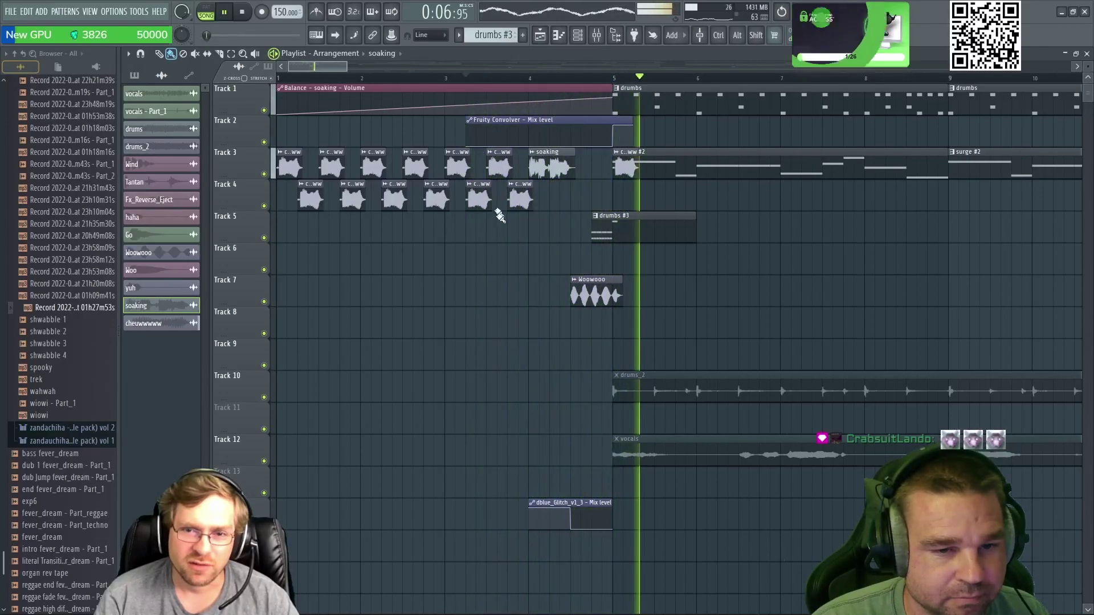
pyautogui.press('space')
# Step: Delete the last repeating vocal clip on Track 4 just before bar 4, and audition the intro
pyautogui.rightClick(516, 200)
pyautogui.press('space')
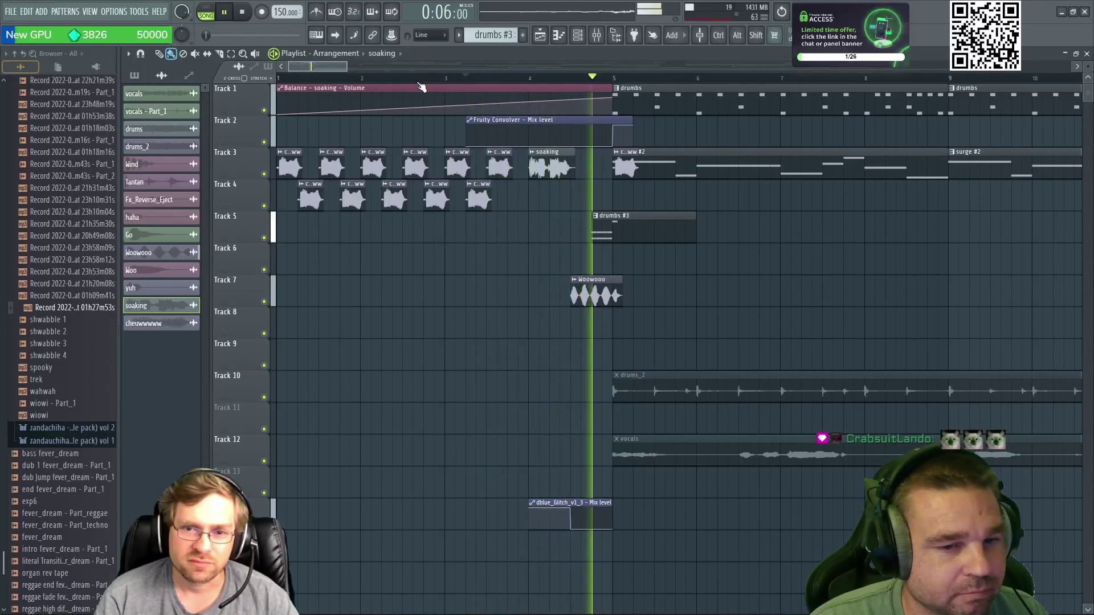
pyautogui.press('space')
pyautogui.click(308, 79)
pyautogui.press('space')
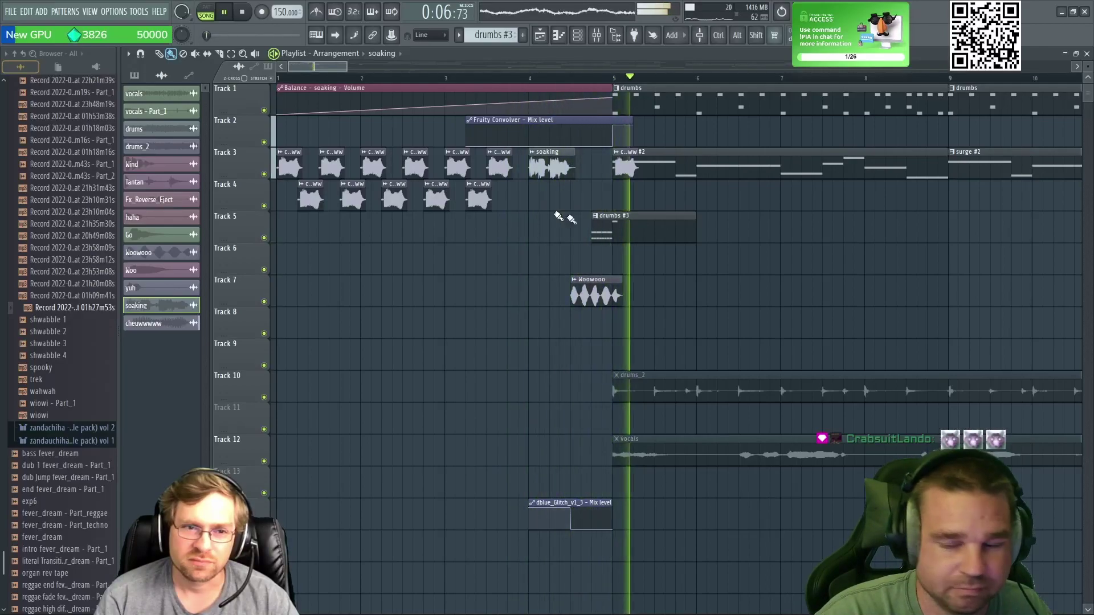
# Step: Try Tantan clips in bar 2 on Tracks 7 and 6, audition them, and delete both clips
pyautogui.click(173, 184)
pyautogui.click(376, 290)
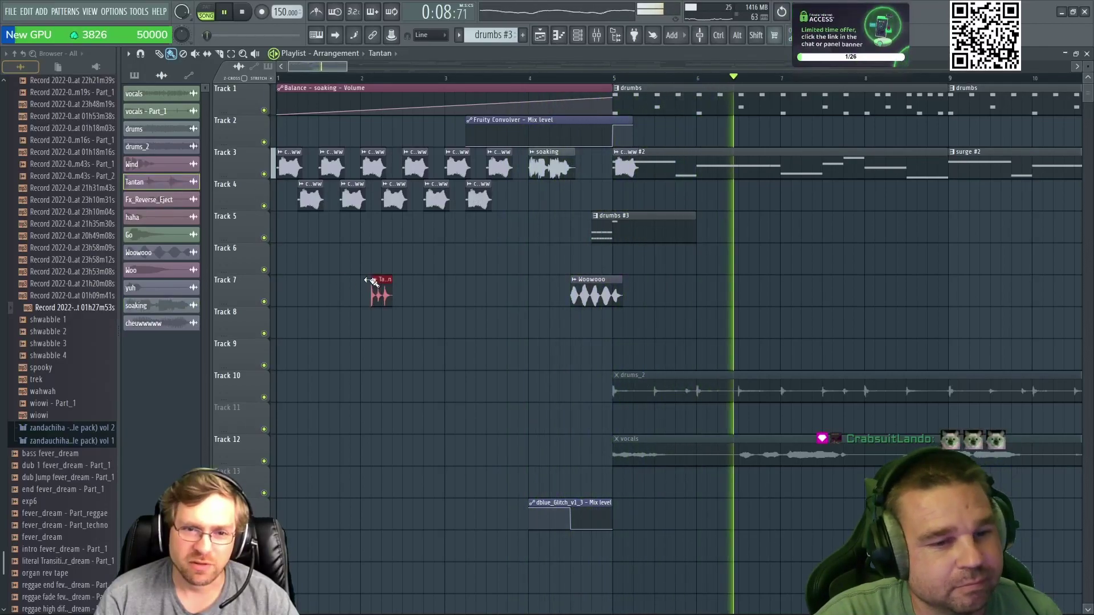
pyautogui.click(375, 280)
pyautogui.click(416, 261)
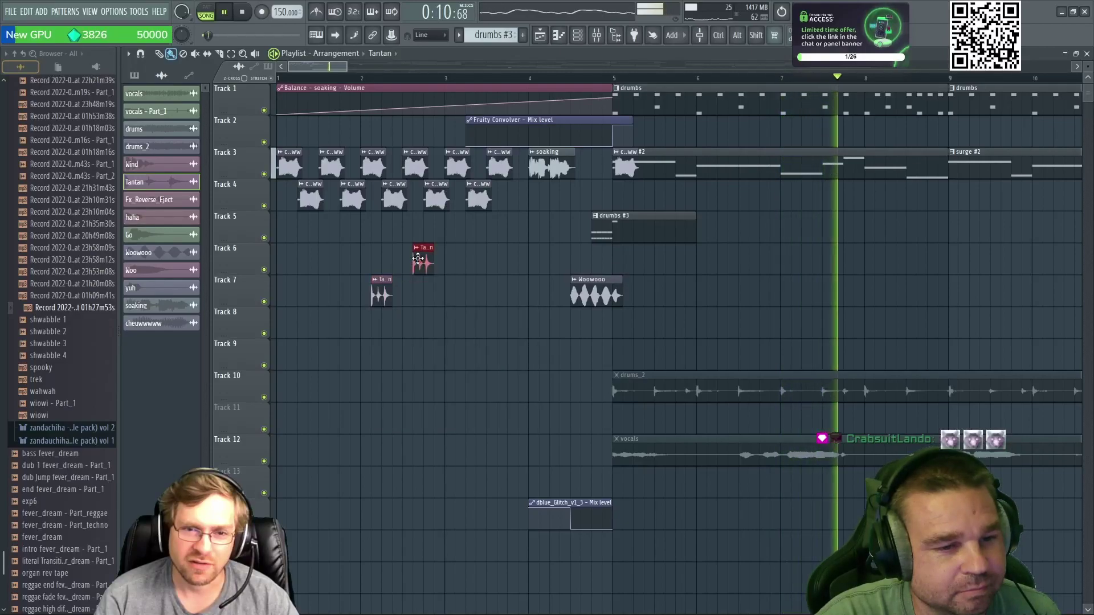
pyautogui.click(362, 79)
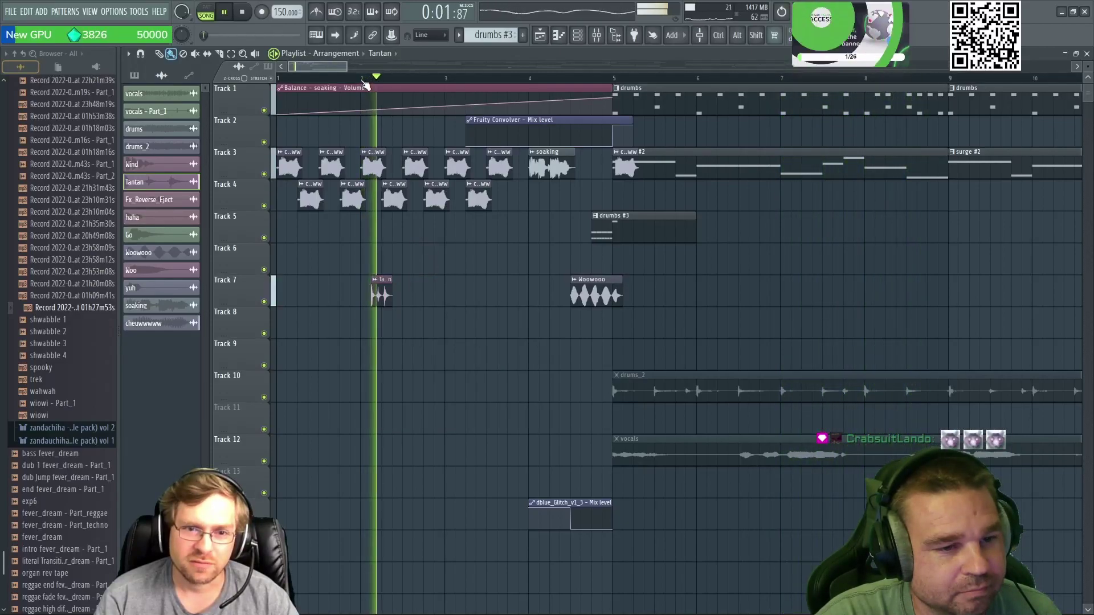
pyautogui.rightClick(380, 293)
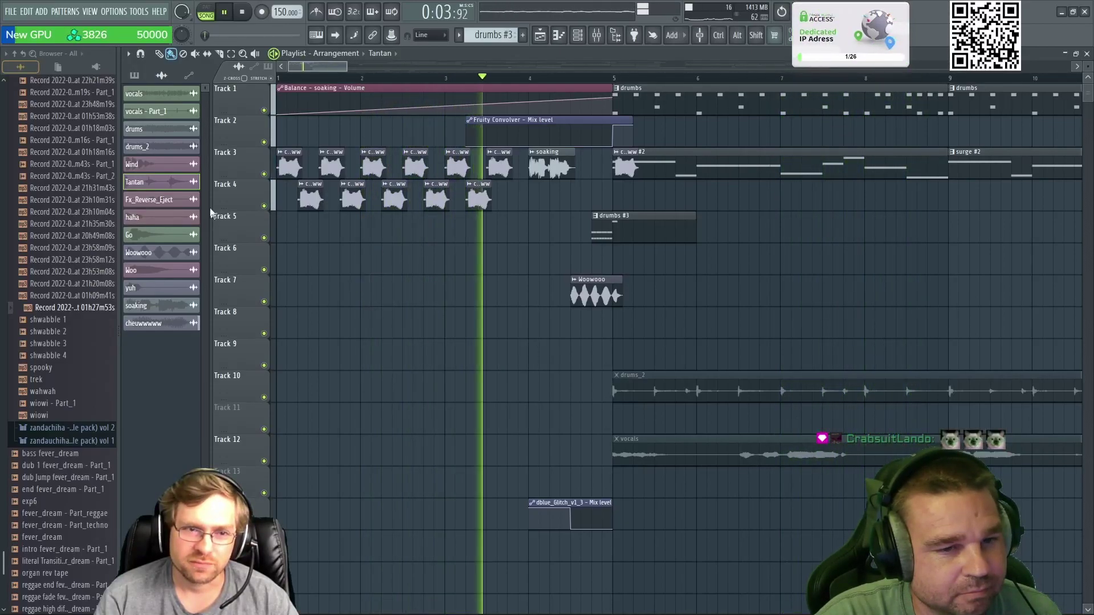
# Step: Try a Wind clip on Track 6 near the end of bar 5, and delete it
pyautogui.click(149, 164)
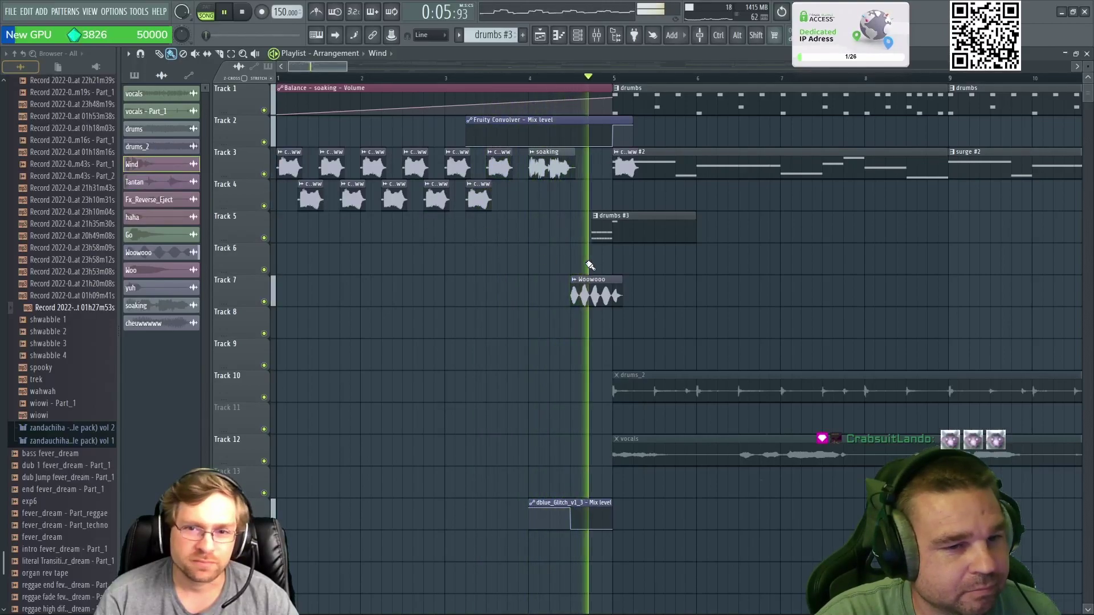
pyautogui.click(690, 261)
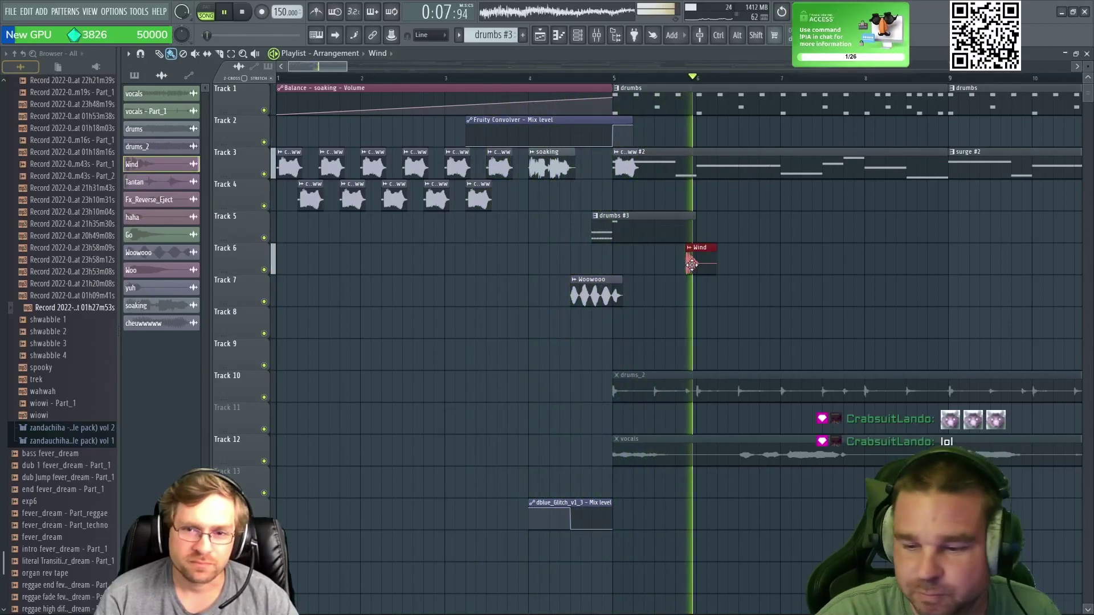
pyautogui.rightClick(692, 262)
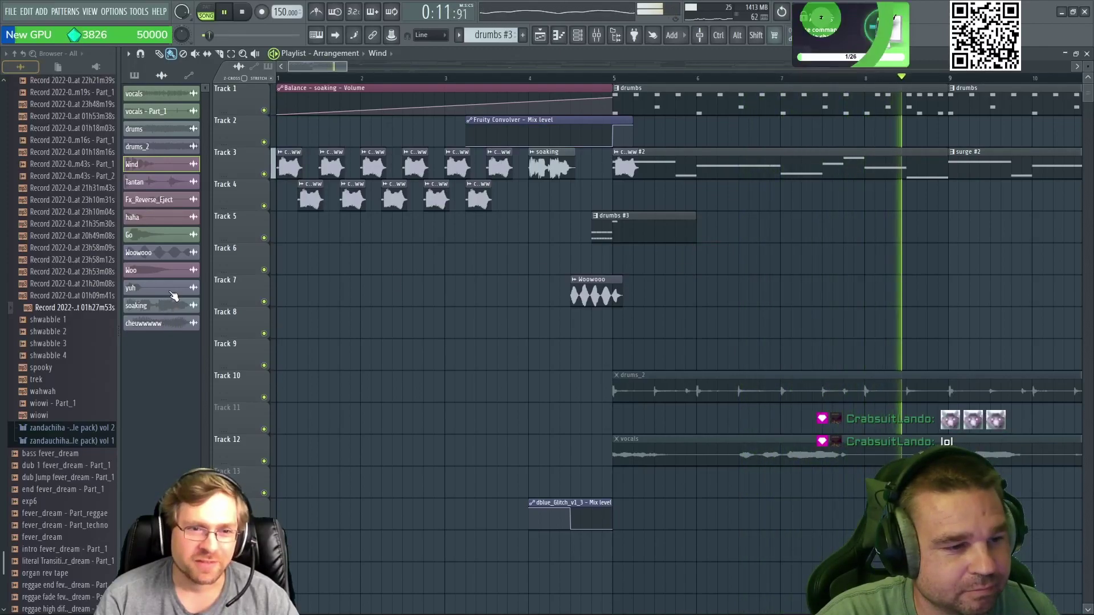
# Step: Examine the wider arrangement through bar 34 and play the section with the surge #2 clips on Track 3
pyautogui.hscroll(5, 351, 70)
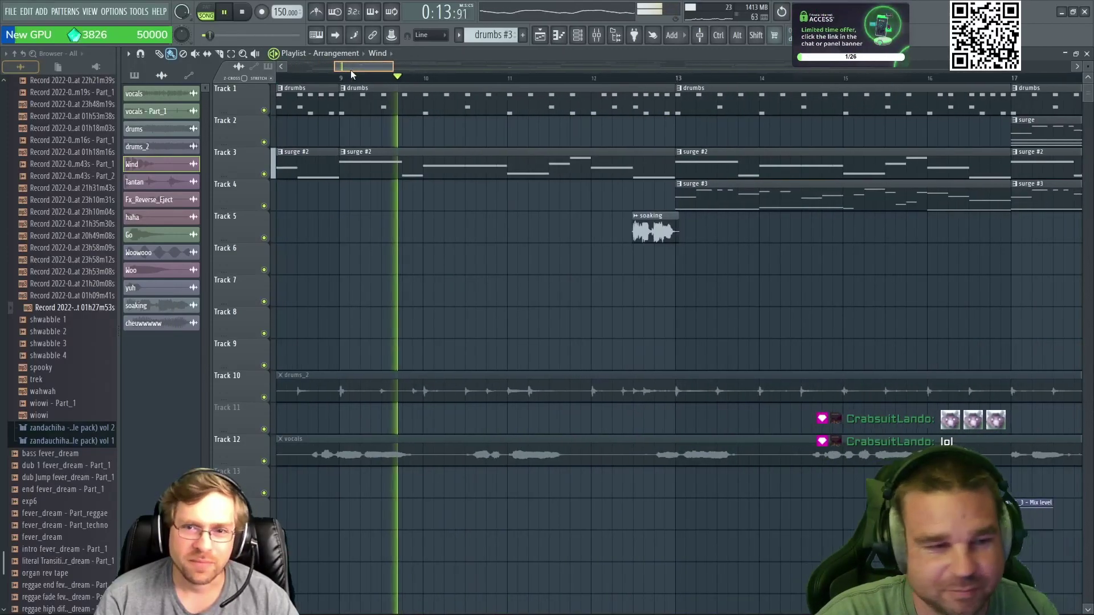
pyautogui.hscroll(-2, 313, 76)
pyautogui.hscroll(-4, 302, 72)
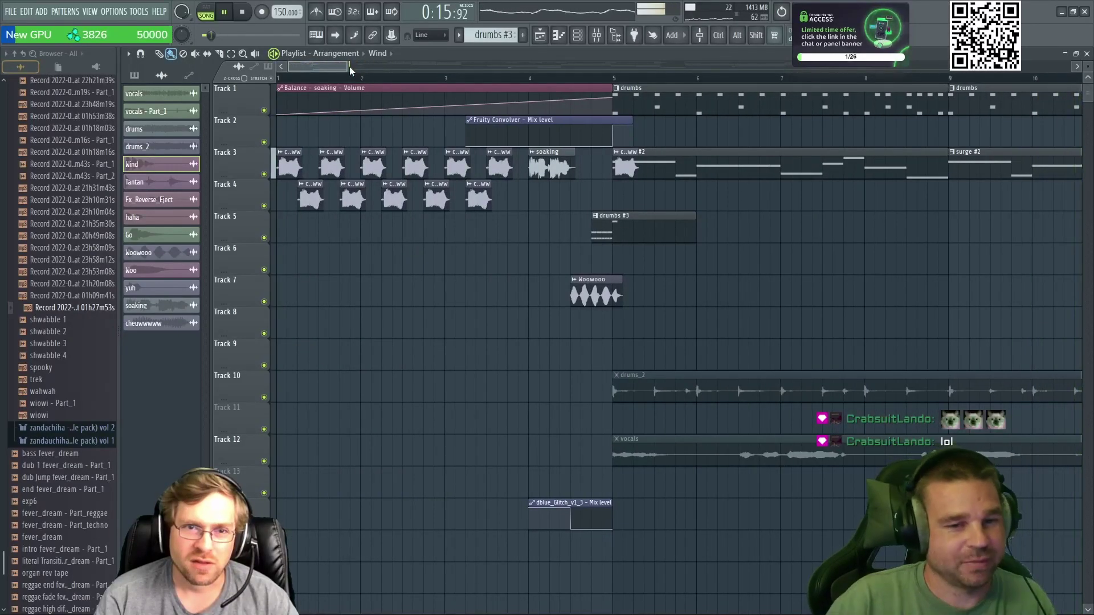
pyautogui.moveTo(350, 66); pyautogui.dragTo(493, 66)
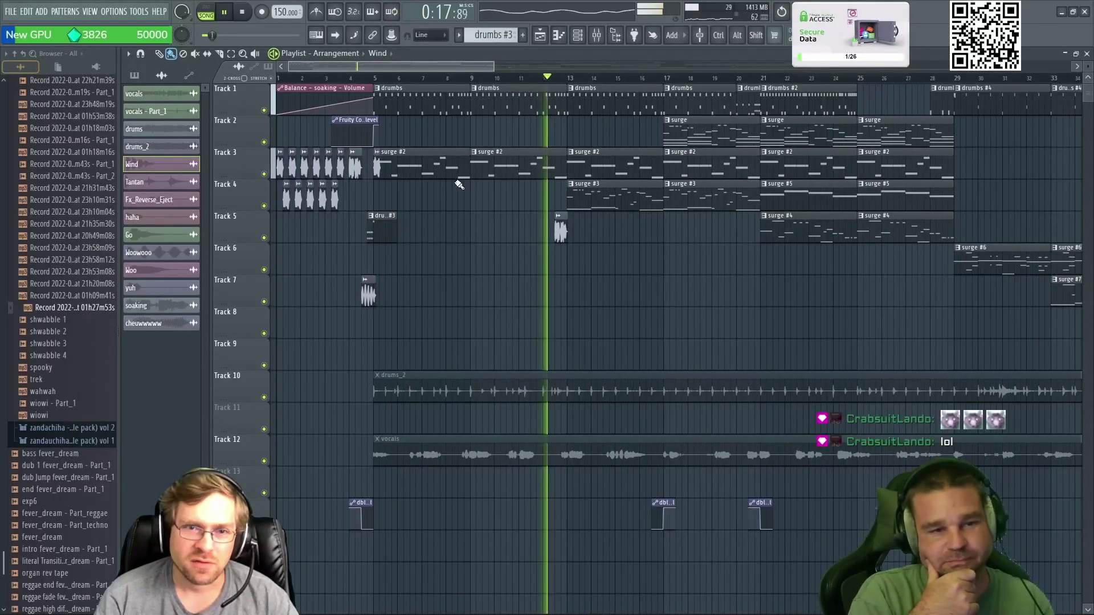
pyautogui.click(244, 12)
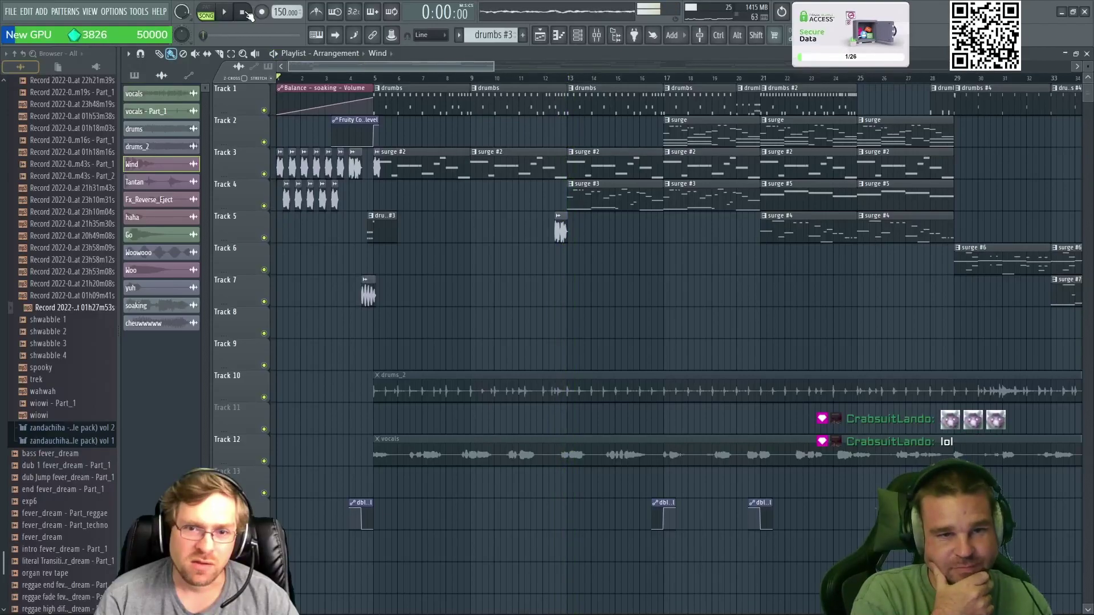
pyautogui.click(433, 160)
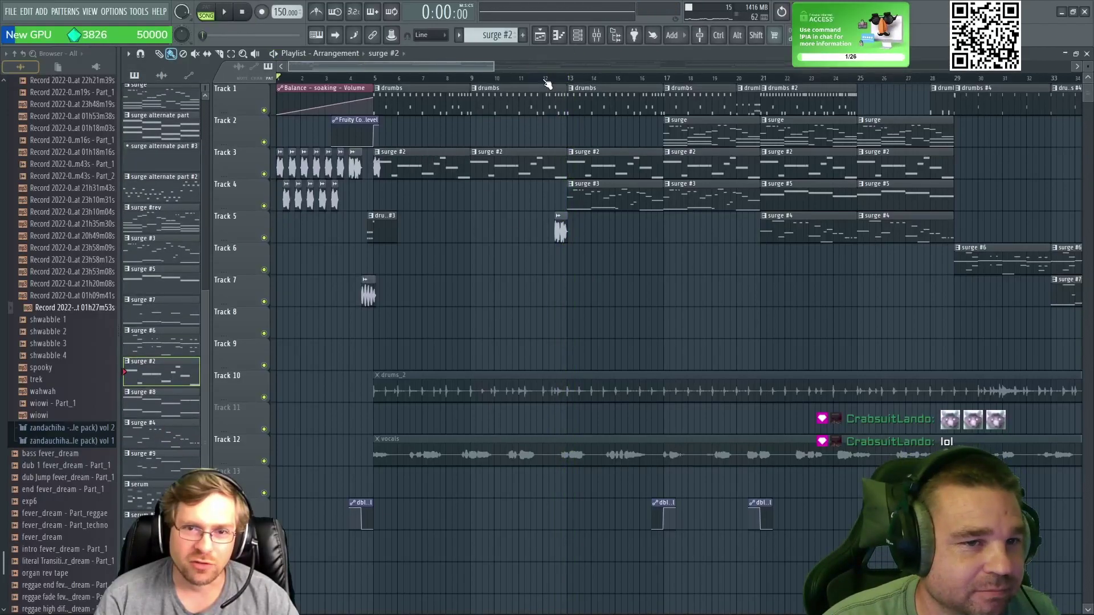
pyautogui.click(224, 12)
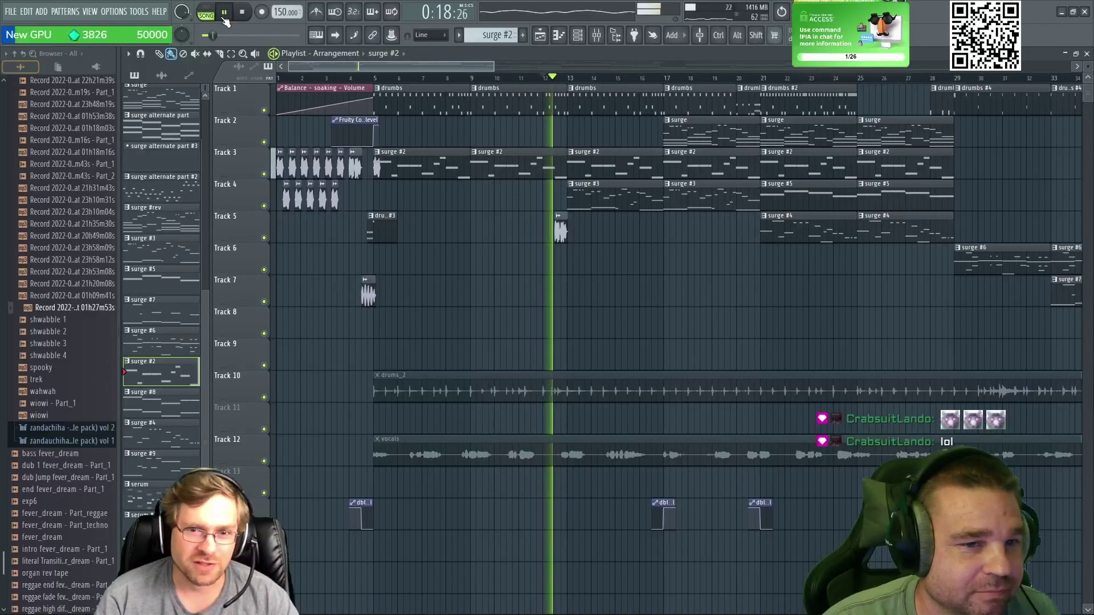
pyautogui.click(241, 12)
pyautogui.click(243, 13)
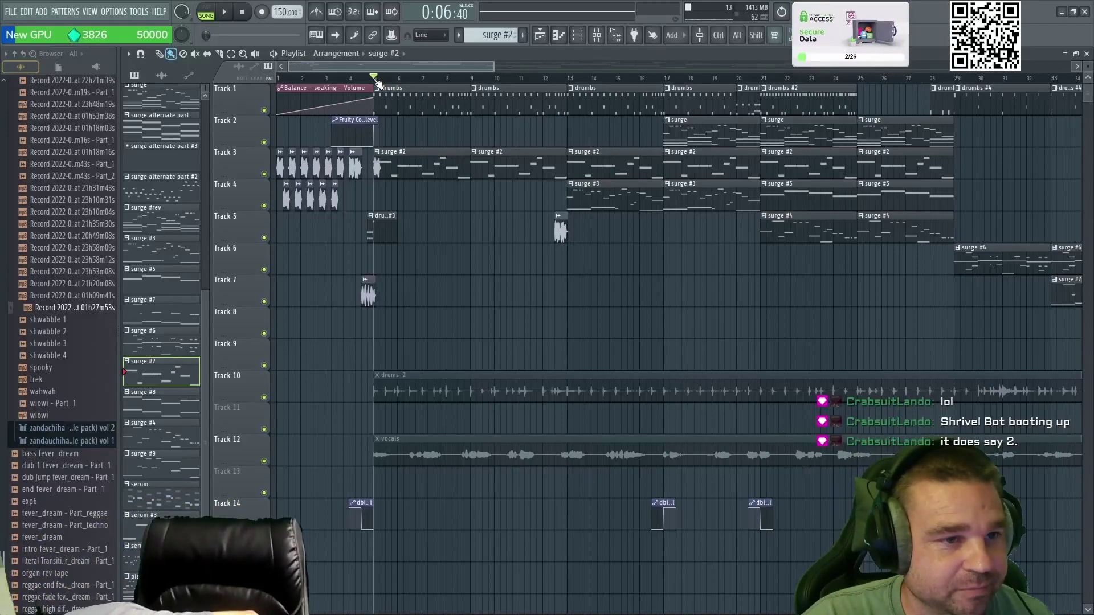
pyautogui.moveTo(364, 79); pyautogui.dragTo(325, 79)
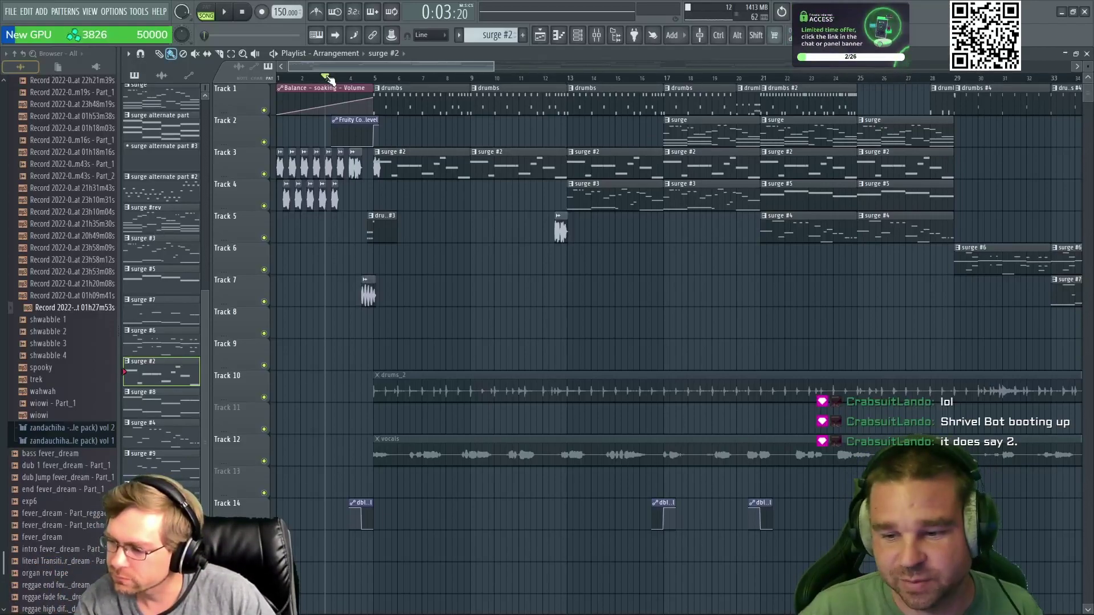
pyautogui.moveTo(334, 83)
pyautogui.mouseDown()
pyautogui.moveTo(353, 81)
pyautogui.moveTo(327, 80)
pyautogui.mouseUp()
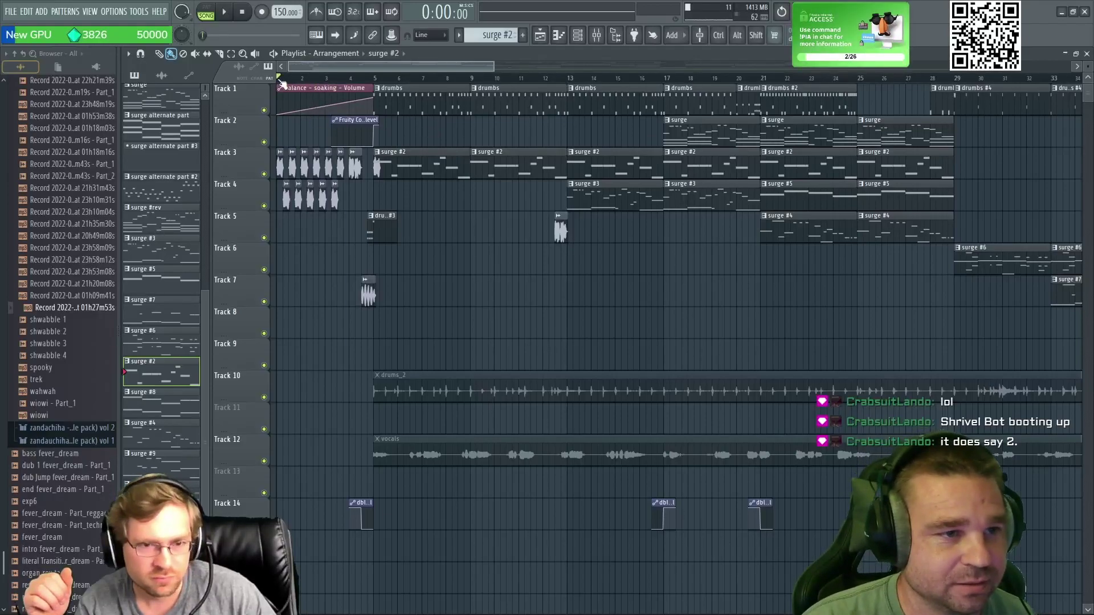
pyautogui.moveTo(284, 80); pyautogui.dragTo(323, 79)
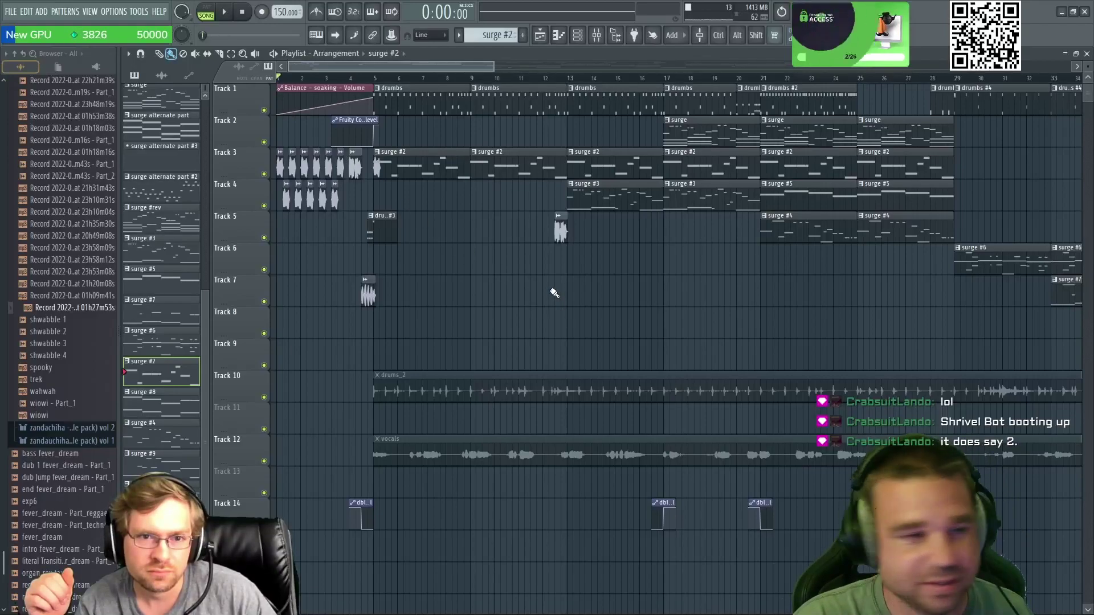
# Step: Try a surge #8 clip on Track 6 at bar 5, audition it with the song, and remove the clip
pyautogui.press('space')
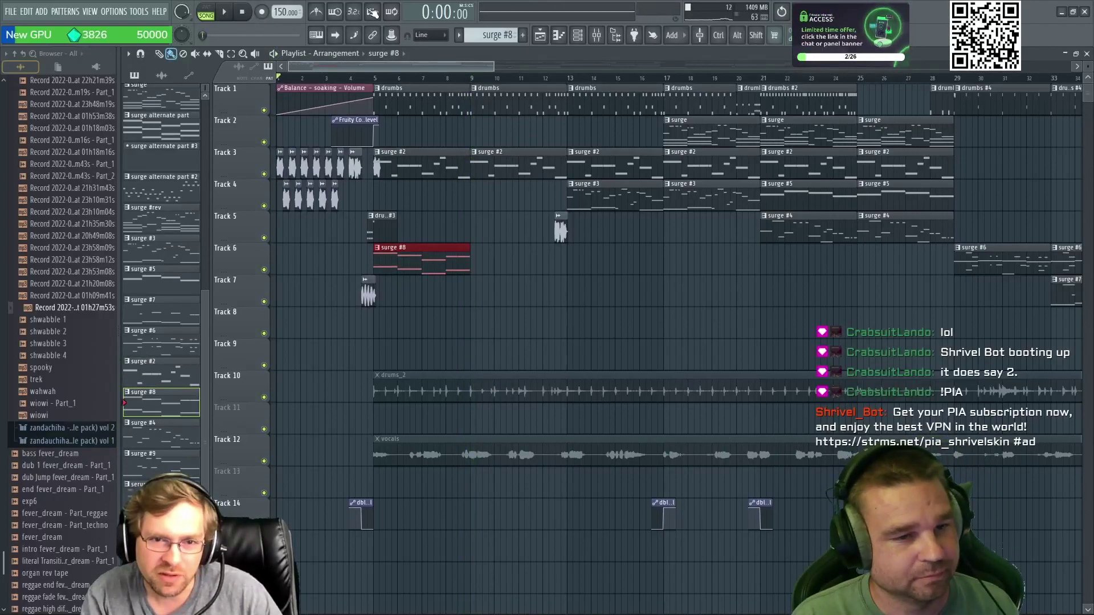
pyautogui.click(224, 13)
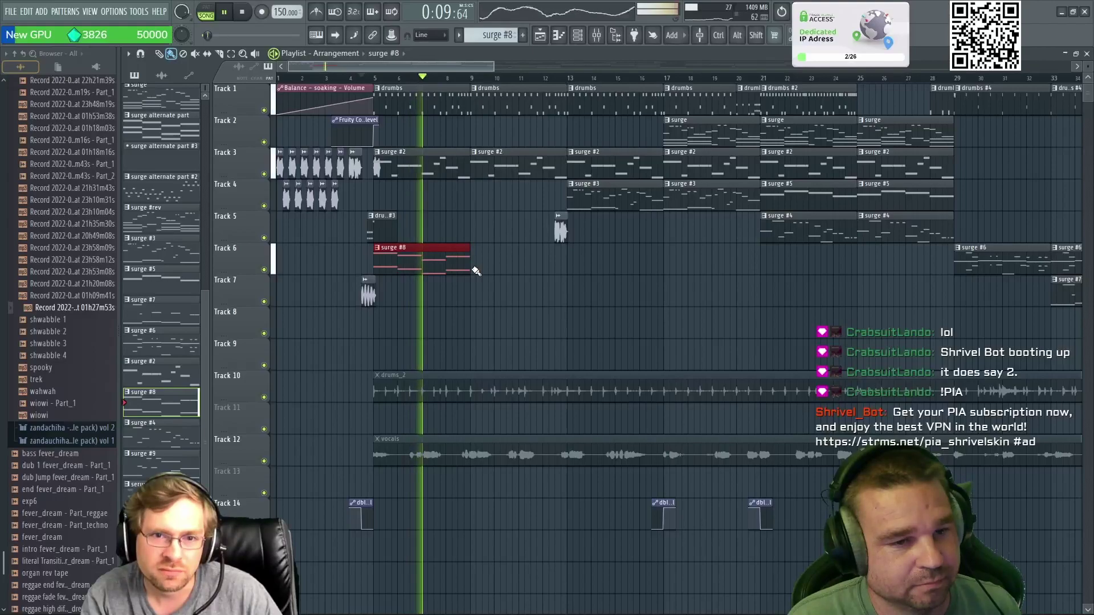
pyautogui.click(242, 12)
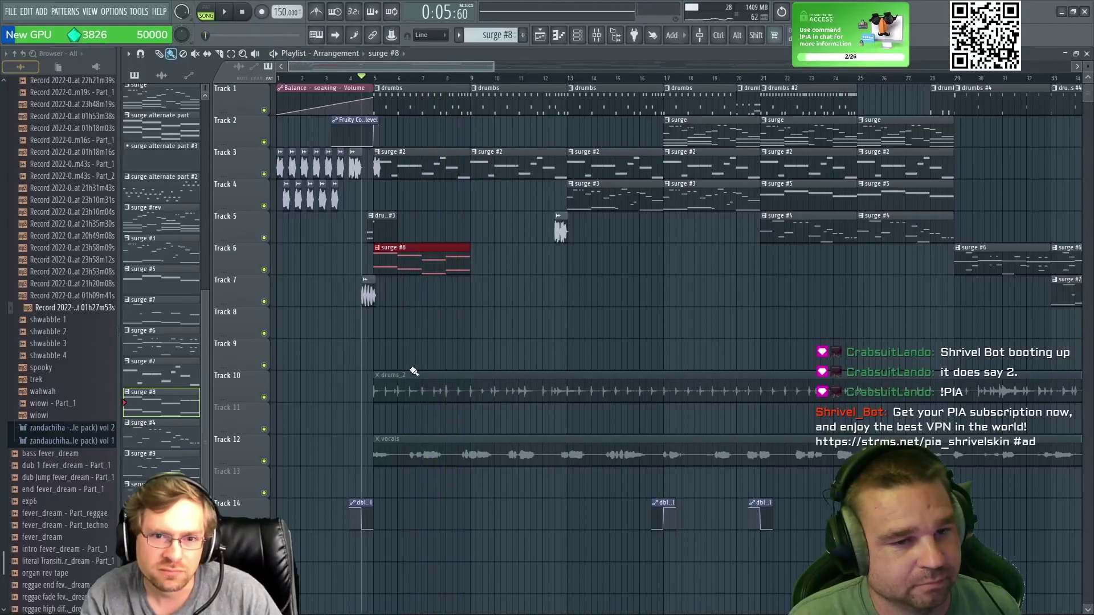
pyautogui.rightClick(161, 404)
# Step: Clone the surge #2 pattern used on Track 3 at bar 5
pyautogui.click(414, 164)
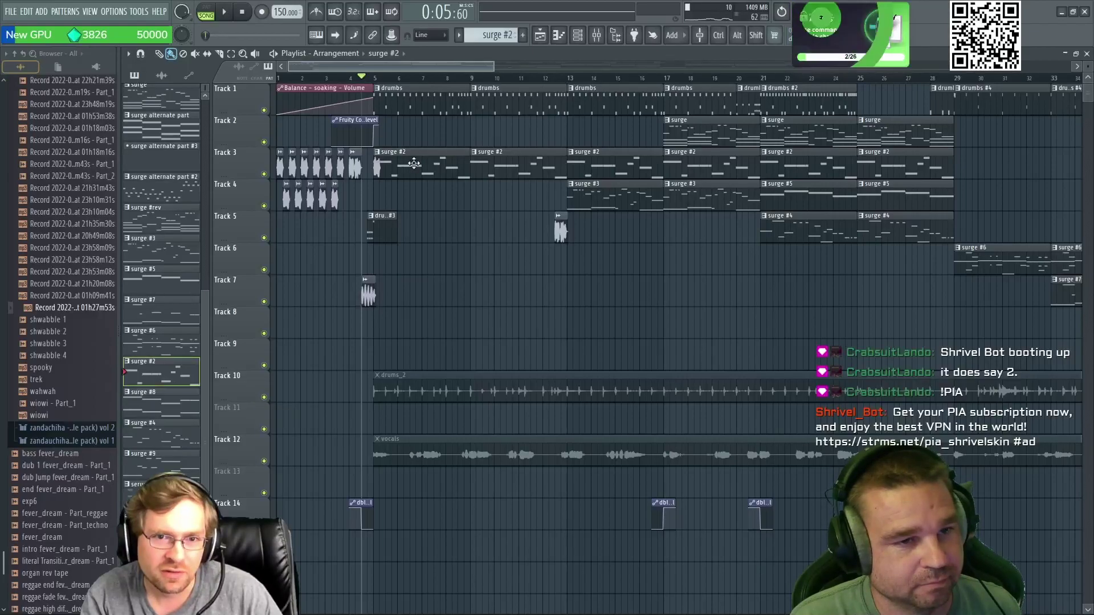
pyautogui.rightClick(149, 373)
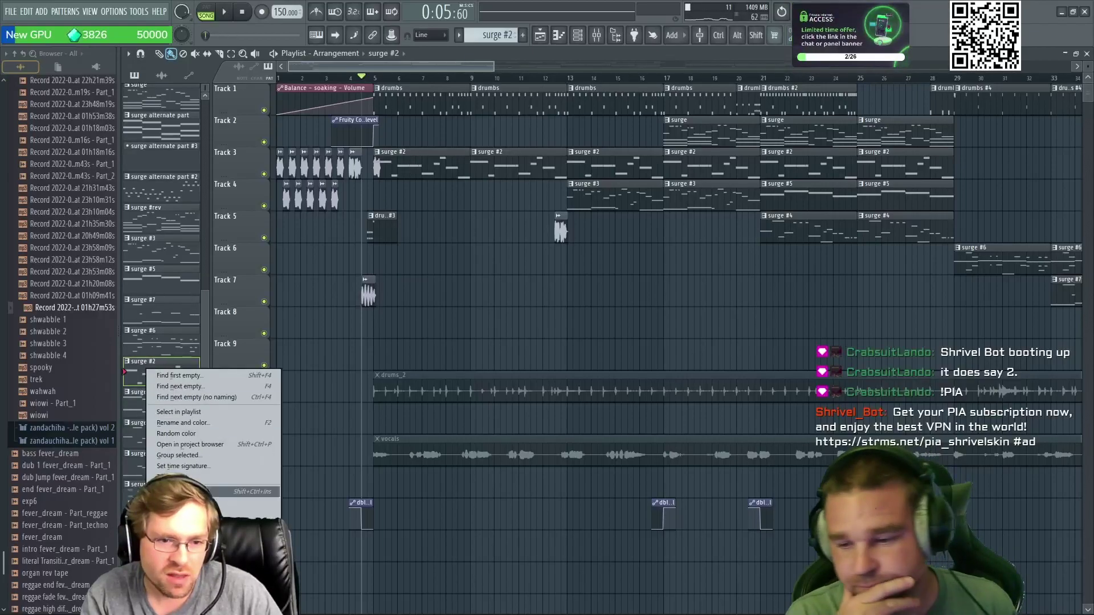
pyautogui.click(171, 502)
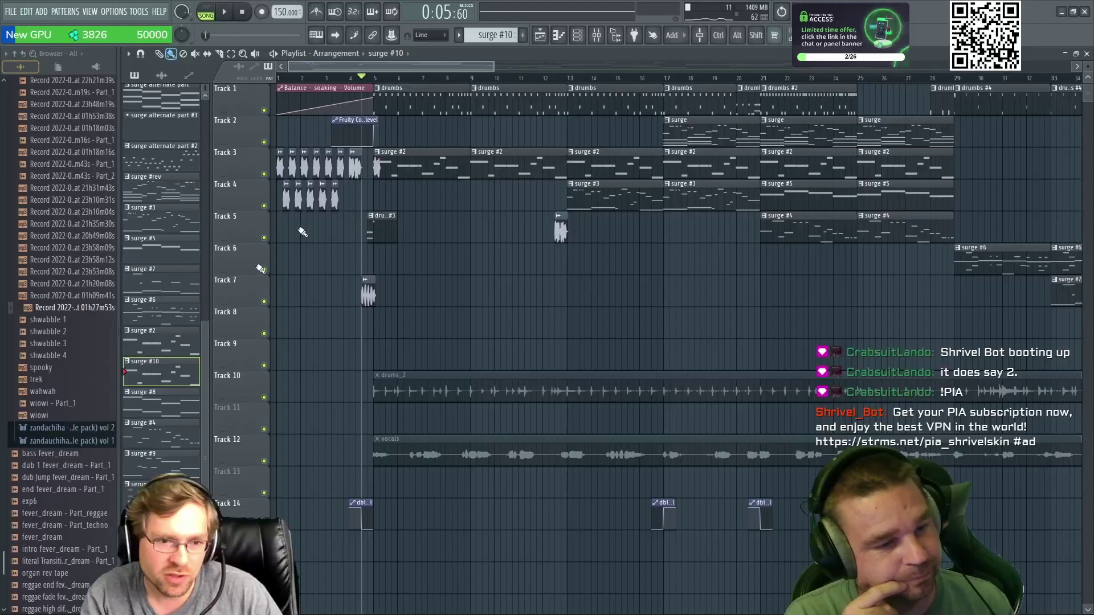